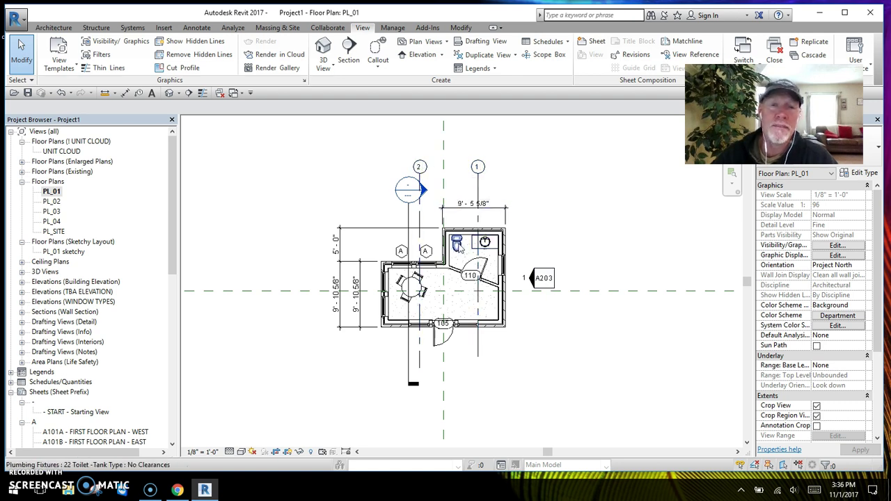
- Duplicate the PL_01 floor plan view without its detailing, using the plain Duplicate option
{"action": "scroll", "coordinate": [422, 291], "scroll_direction": "up", "scroll_amount": 1}
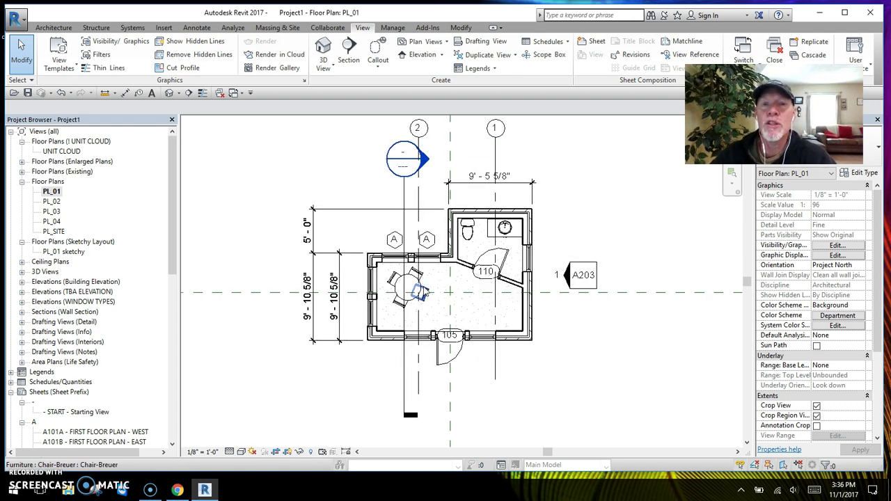
{"action": "middle_click_drag", "start_coordinate": [421, 291], "coordinate": [430, 314]}
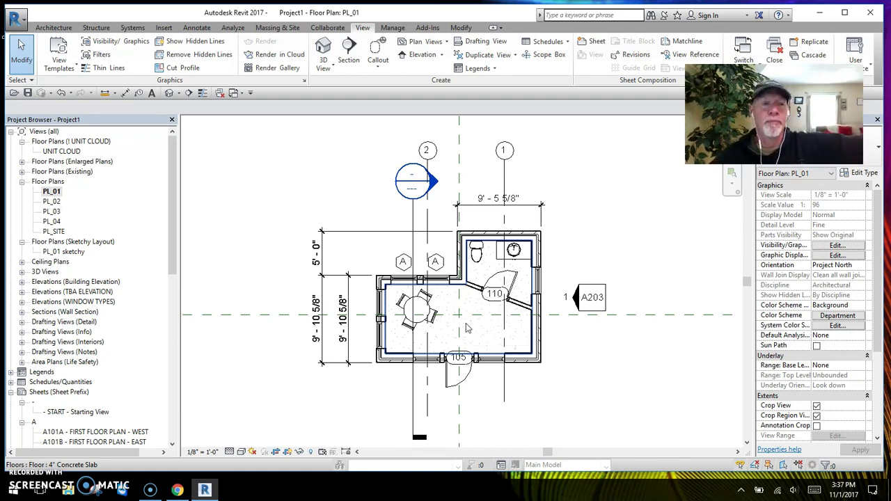
{"action": "right_click", "coordinate": [53, 195]}
{"action": "mouse_move", "coordinate": [108, 281]}
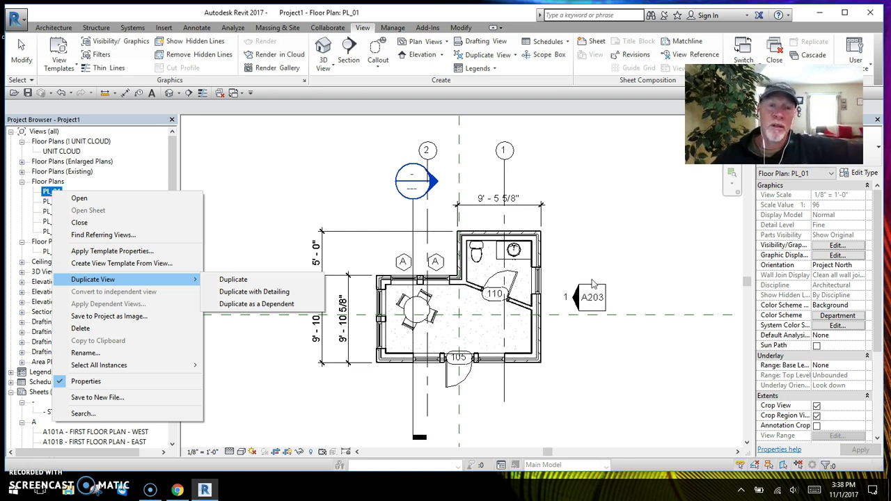
{"action": "left_click", "coordinate": [244, 282]}
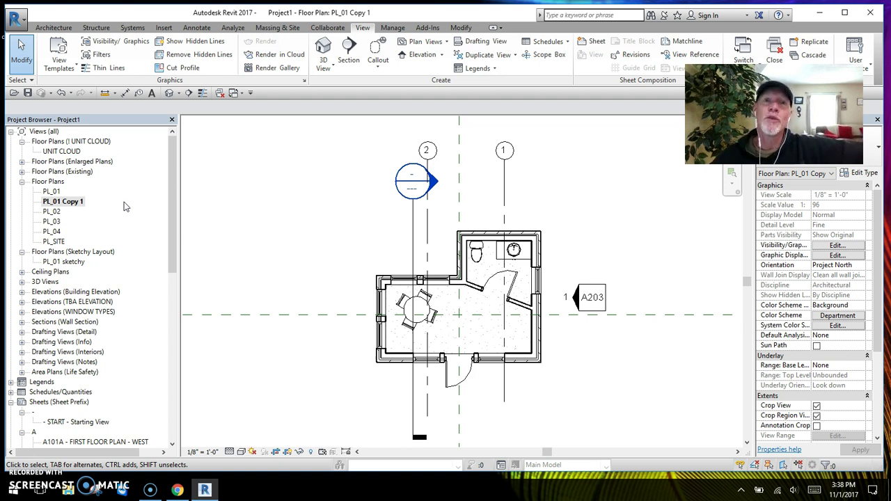
- Rename the duplicated floor plan view as PL_01 - Furniture
{"action": "right_click", "coordinate": [78, 202]}
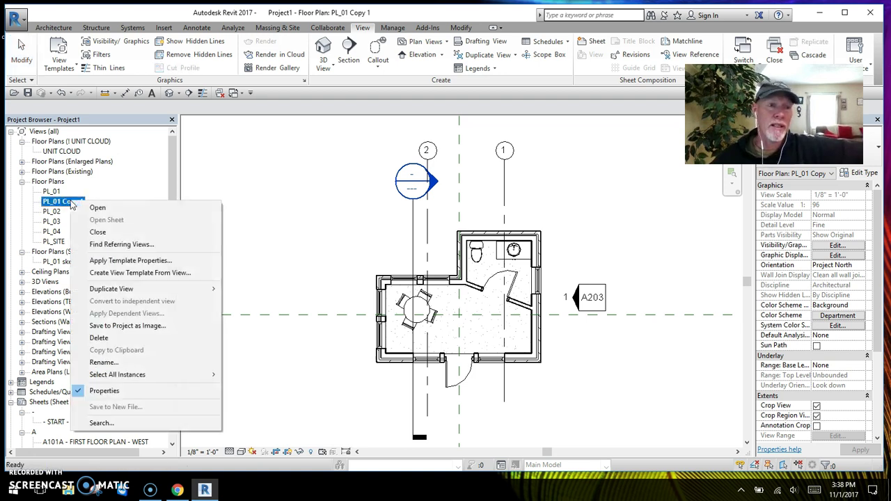
{"action": "left_click", "coordinate": [112, 362]}
{"action": "left_click", "coordinate": [452, 237]}
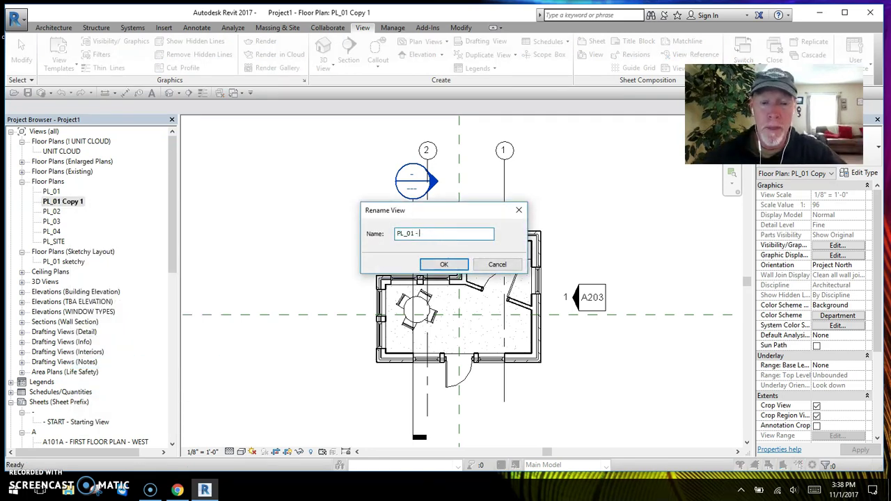
{"action": "type", "text": "Fu"}
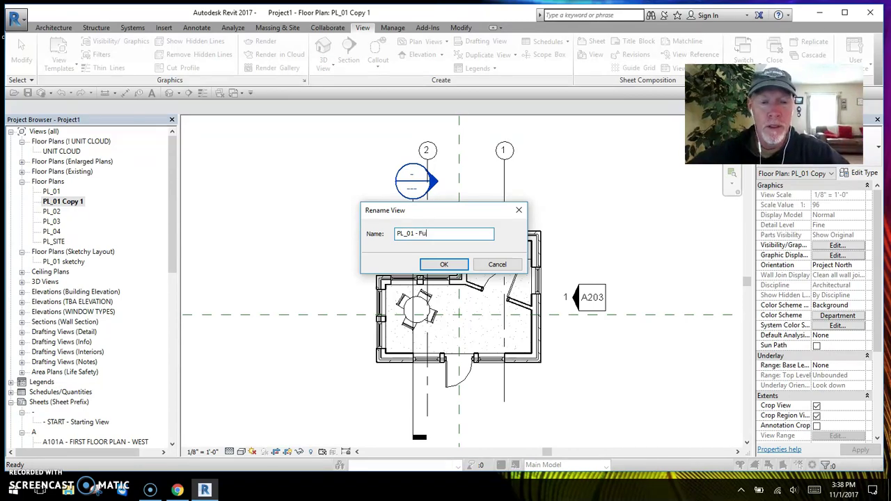
{"action": "type", "text": "rniture"}
{"action": "left_click", "coordinate": [444, 265]}
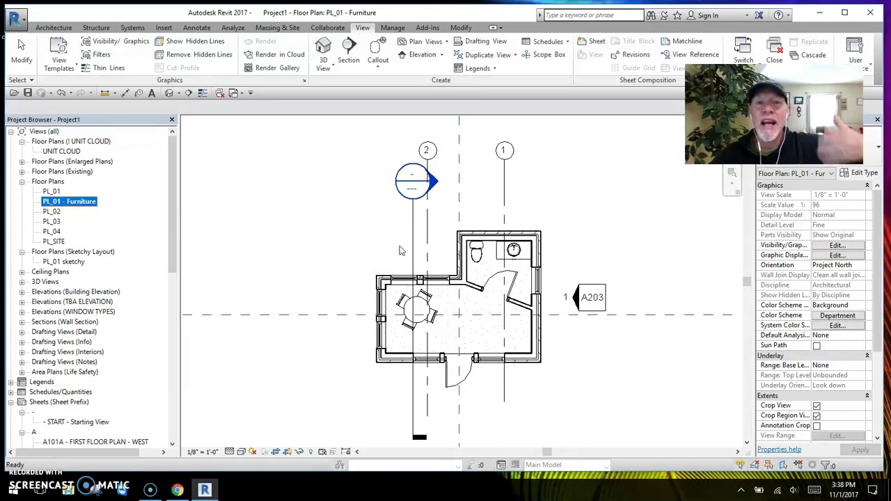
- Hide the section line and grids 2 and 1 in the PL_01 - Furniture view only
{"action": "left_click", "coordinate": [414, 249]}
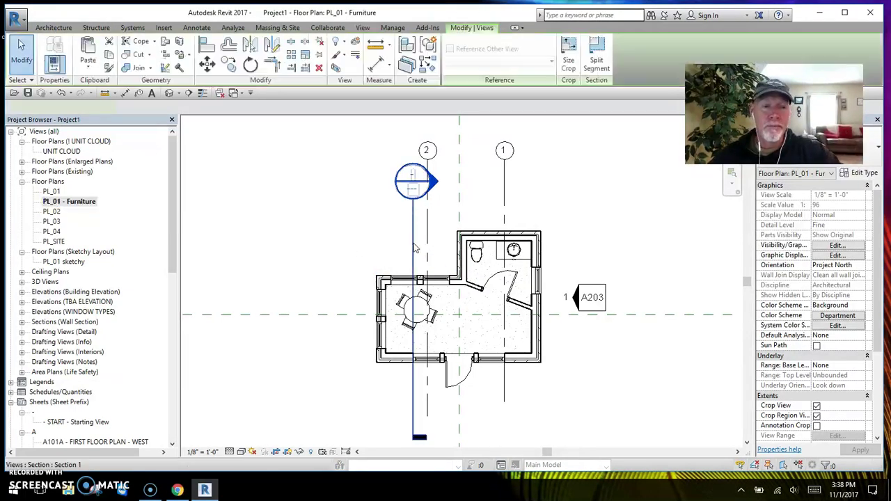
{"action": "key", "text": "Escape"}
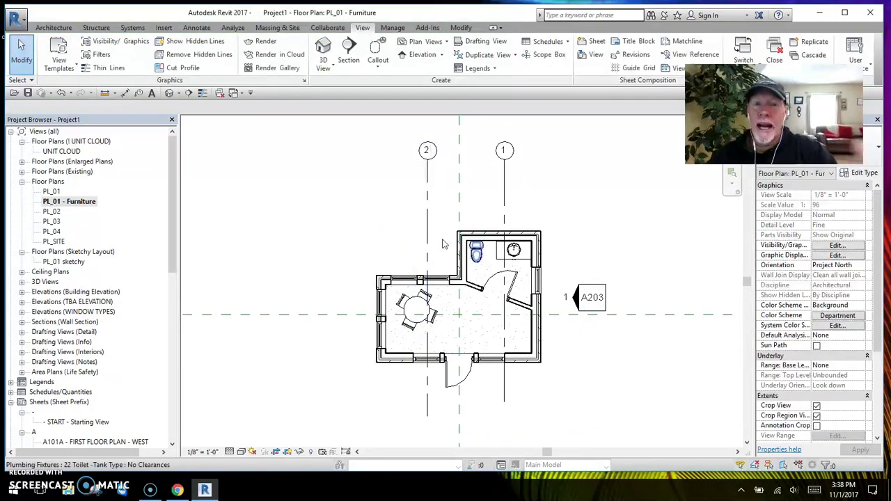
{"action": "left_click", "coordinate": [428, 228]}
{"action": "key", "text": "Delete"}
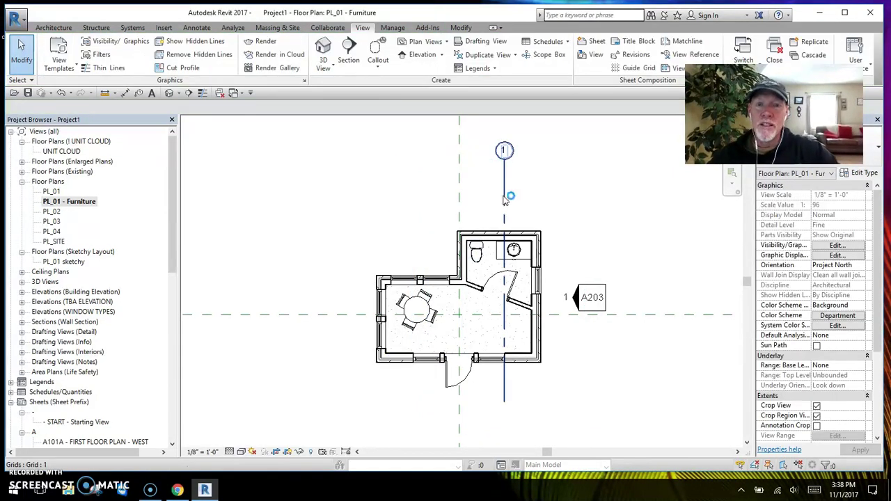
{"action": "left_click", "coordinate": [505, 199]}
{"action": "key", "text": "Delete"}
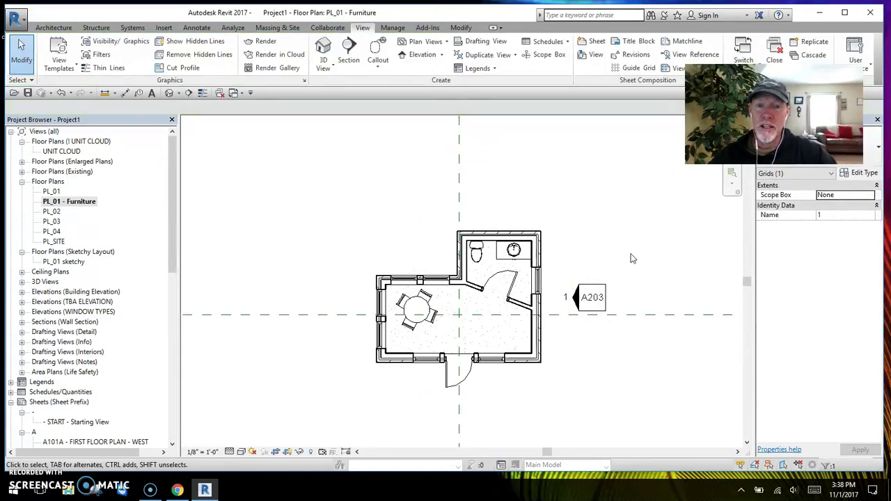
- Hide the A203 elevation marker beside the building in the PL_01 - Furniture view
{"action": "left_click", "coordinate": [574, 298]}
{"action": "key", "text": "Escape"}
{"action": "mouse_move", "coordinate": [554, 245]}
{"action": "left_mouse_down"}
{"action": "mouse_move", "coordinate": [611, 355]}
{"action": "mouse_move", "coordinate": [642, 369]}
{"action": "left_mouse_up"}
{"action": "key", "text": "Delete"}
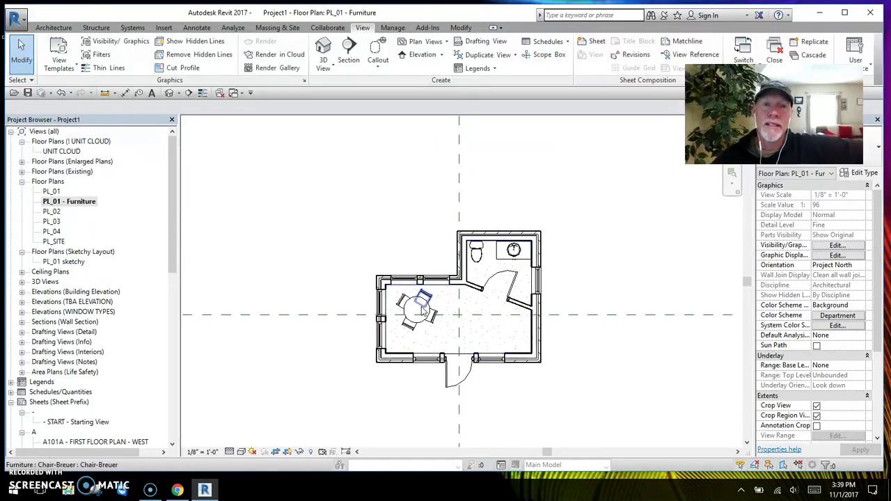
{"action": "right_click", "coordinate": [51, 192]}
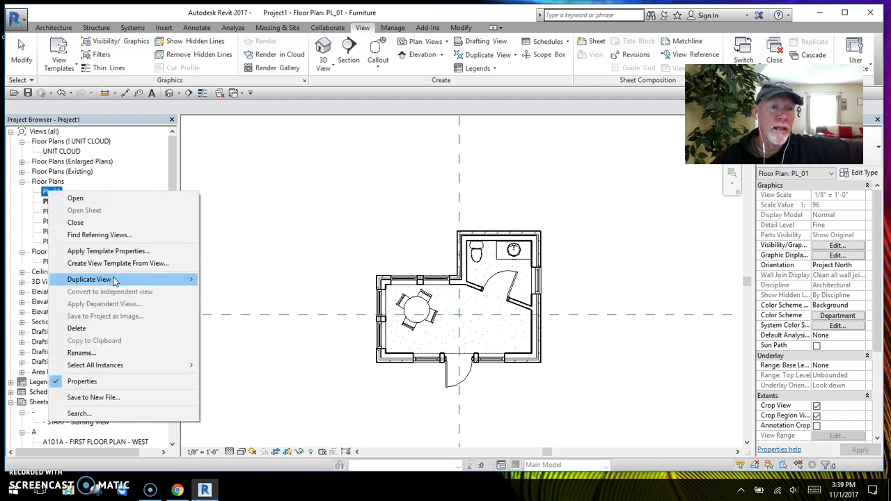
{"action": "mouse_move", "coordinate": [115, 280]}
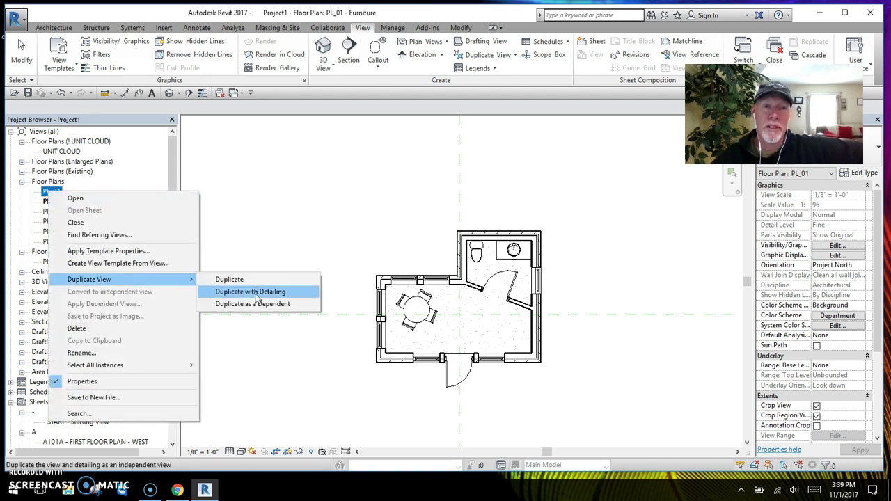
{"action": "left_click", "coordinate": [268, 248]}
- Open the PL_01 floor plan and duplicate it with detailing
{"action": "double_click", "coordinate": [55, 193]}
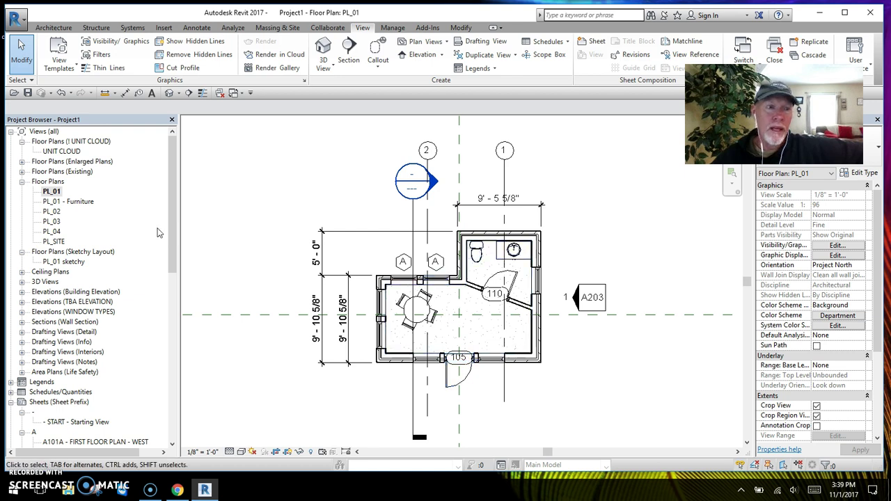
{"action": "right_click", "coordinate": [59, 192]}
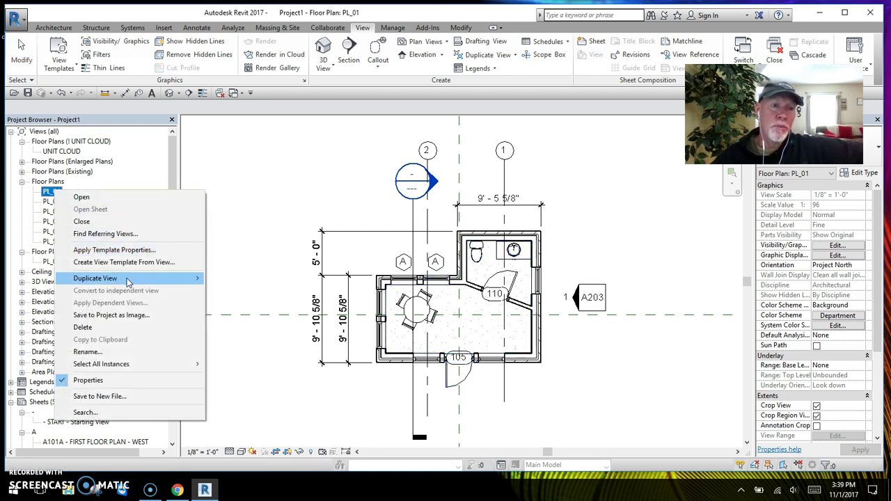
{"action": "mouse_move", "coordinate": [129, 280]}
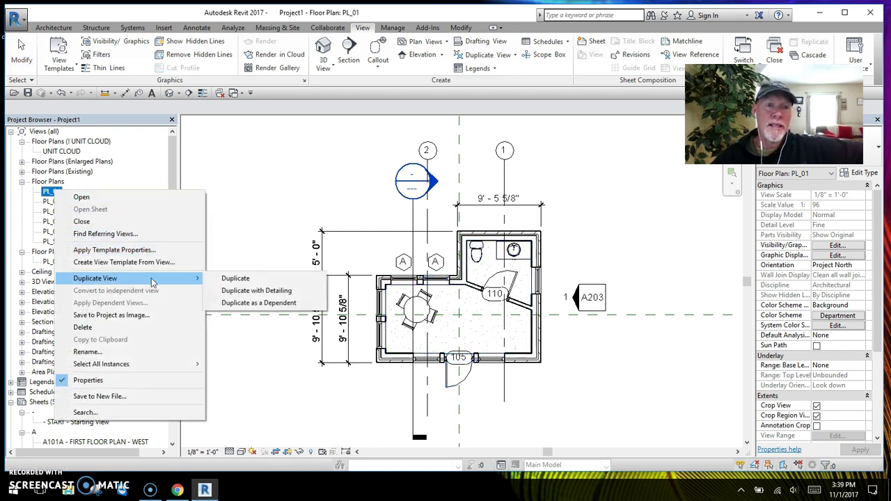
{"action": "left_click", "coordinate": [268, 292]}
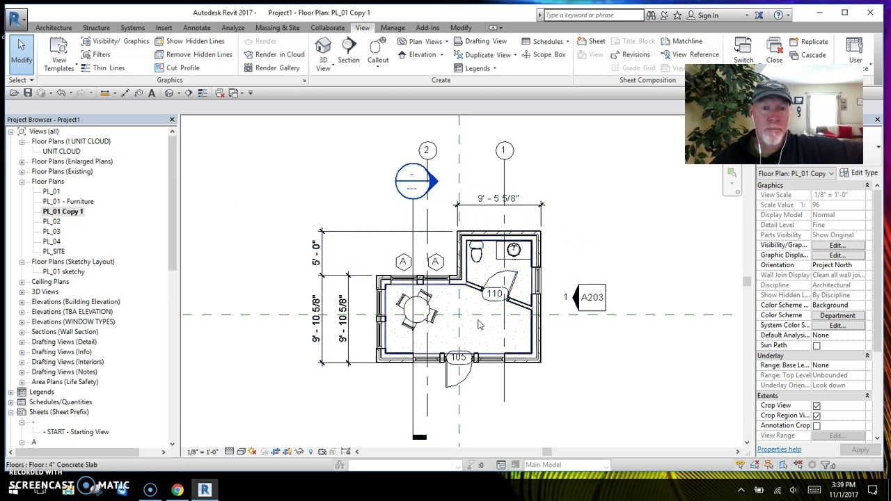
- Rename the detailed copy of the floor plan as PL_01 - Life Safety
{"action": "right_click", "coordinate": [75, 212]}
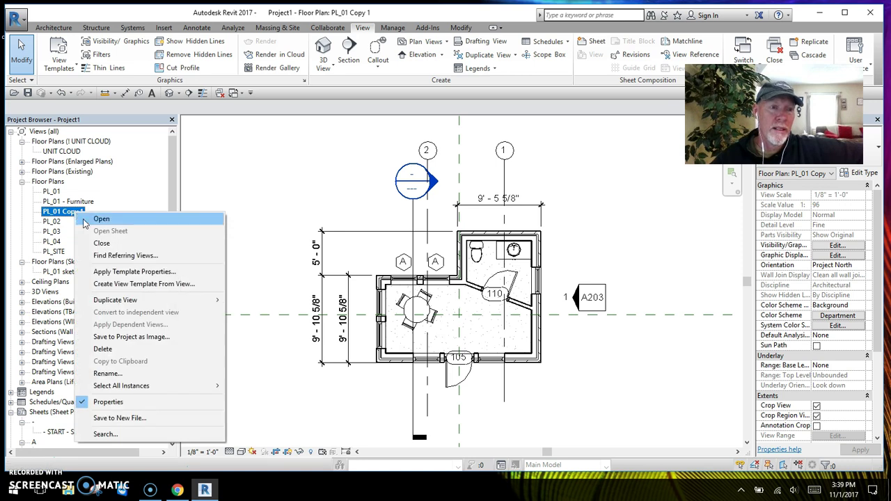
{"action": "left_click", "coordinate": [107, 374]}
{"action": "left_click", "coordinate": [439, 233]}
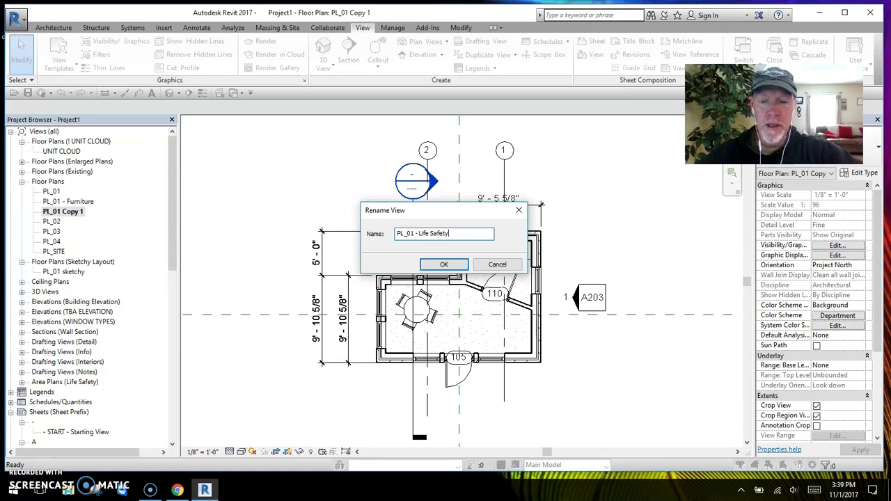
{"action": "left_click", "coordinate": [444, 264]}
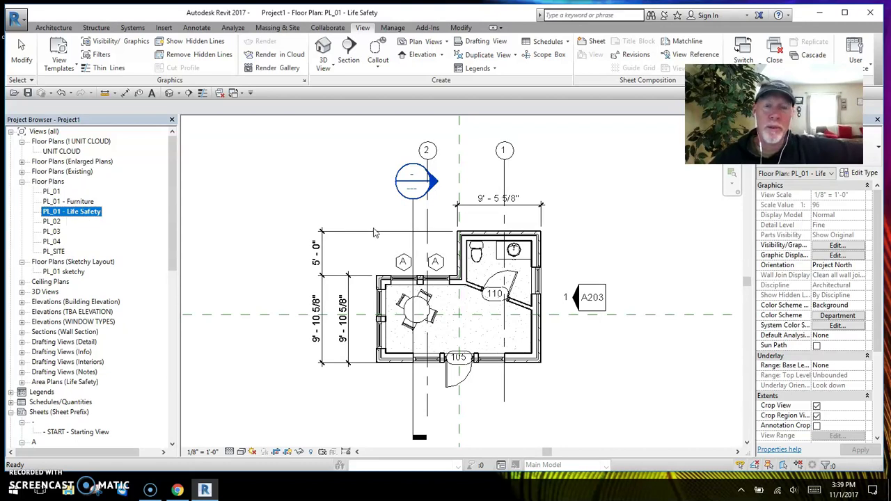
- Open the PL_01 floor plan again and duplicate it as a dependent view
{"action": "double_click", "coordinate": [53, 192]}
{"action": "right_click", "coordinate": [56, 193]}
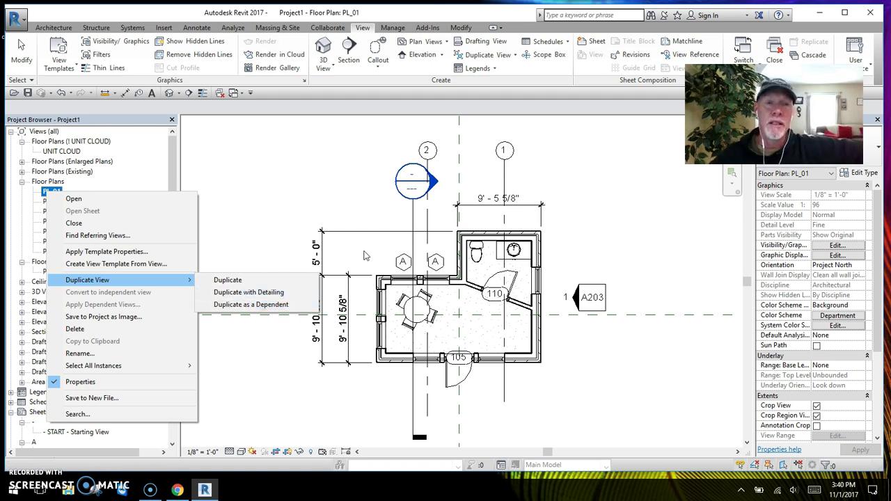
{"action": "left_click", "coordinate": [358, 383]}
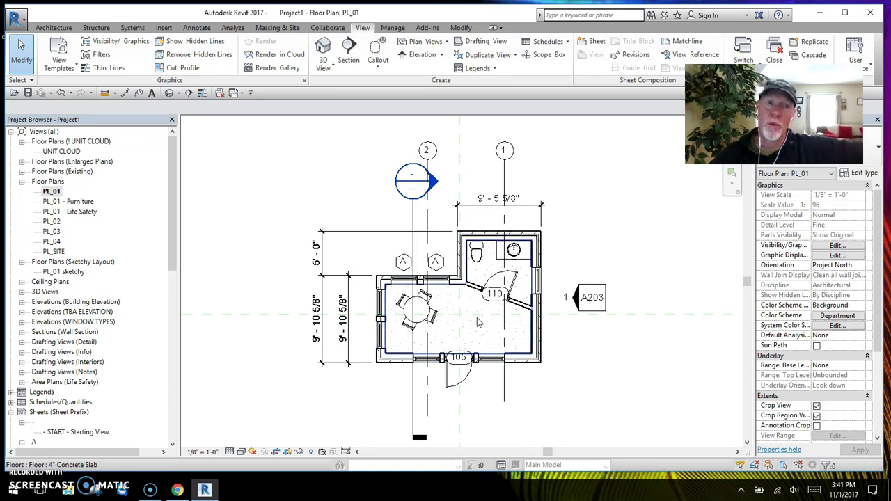
{"action": "left_click", "coordinate": [52, 192]}
{"action": "right_click", "coordinate": [52, 192]}
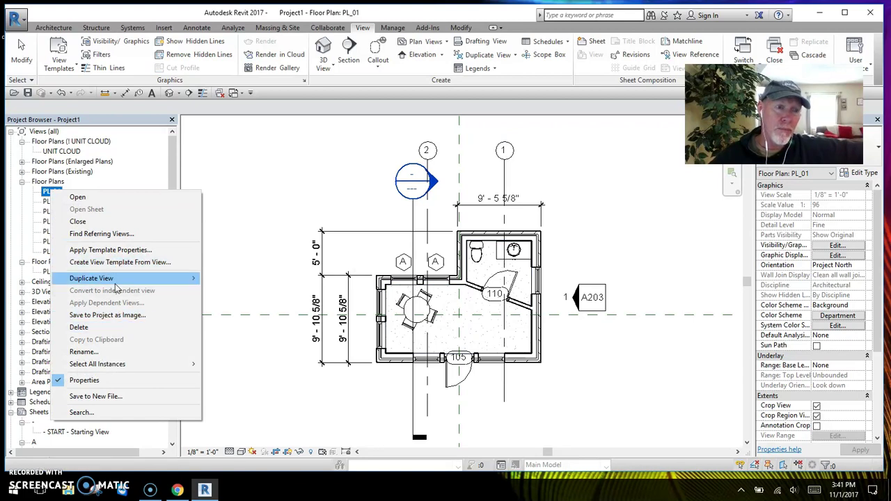
{"action": "mouse_move", "coordinate": [129, 282]}
{"action": "left_click", "coordinate": [259, 303]}
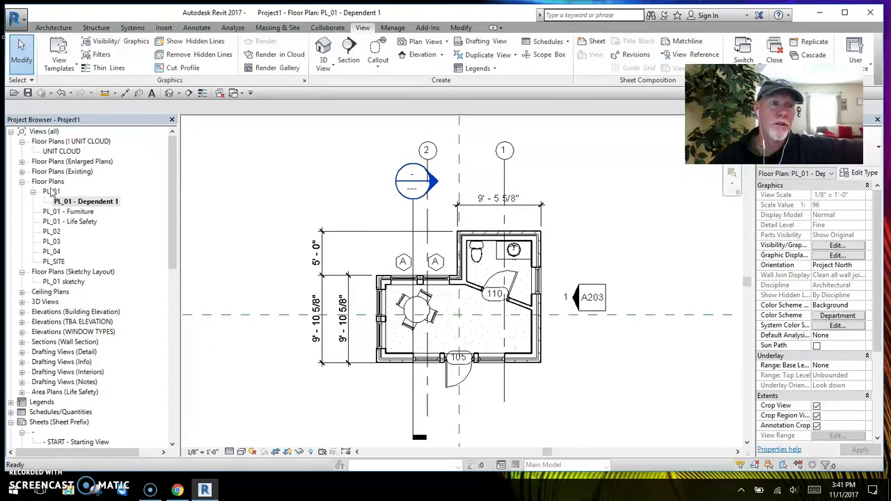
- Rename the dependent view under PL_01 as PL_01 - West Wing
{"action": "right_click", "coordinate": [95, 203]}
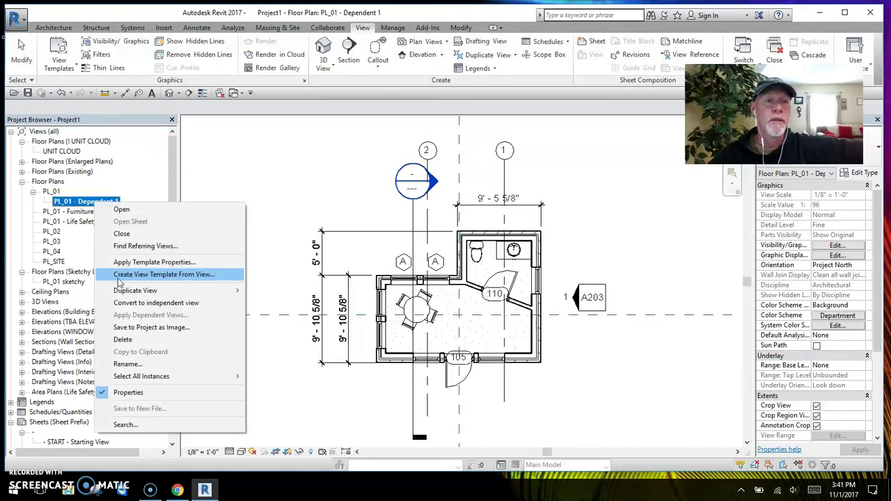
{"action": "left_click", "coordinate": [127, 364]}
{"action": "left_click", "coordinate": [461, 233]}
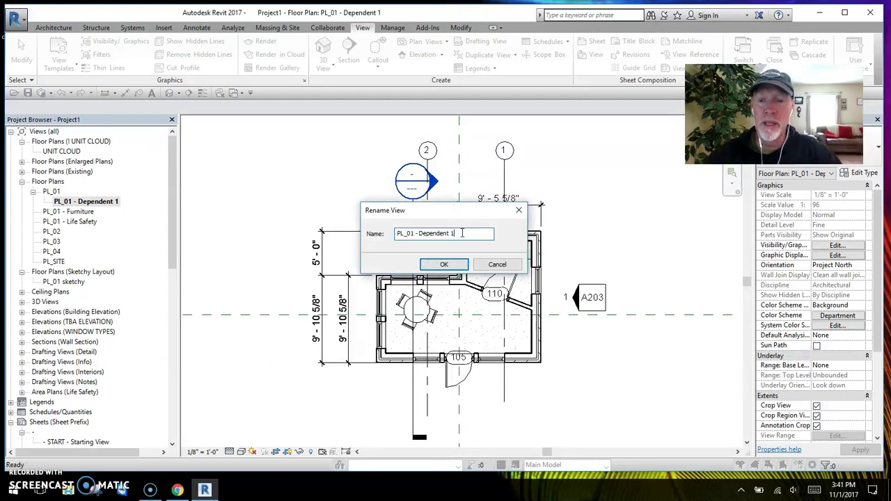
{"action": "key", "text": "BackSpace"}
{"action": "key", "text": "BackSpace"}
{"action": "key", "text": "BackSpace"}
{"action": "key", "text": "BackSpace"}
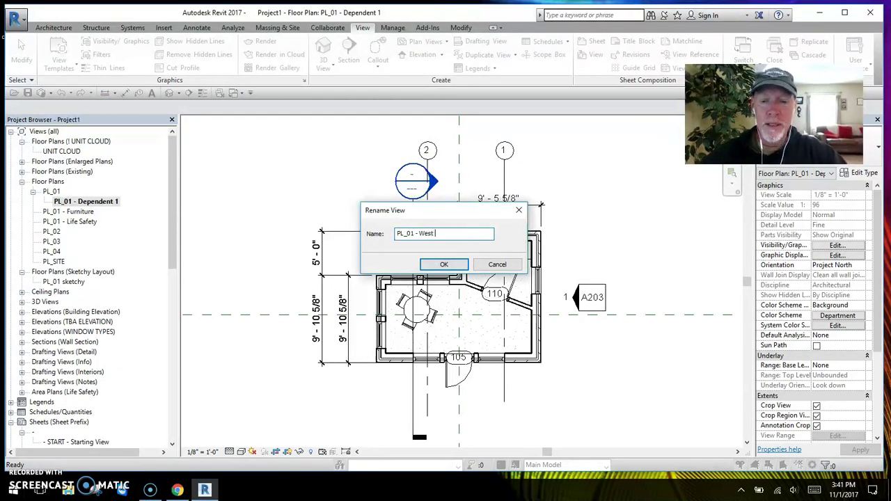
{"action": "type", "text": "West Wing"}
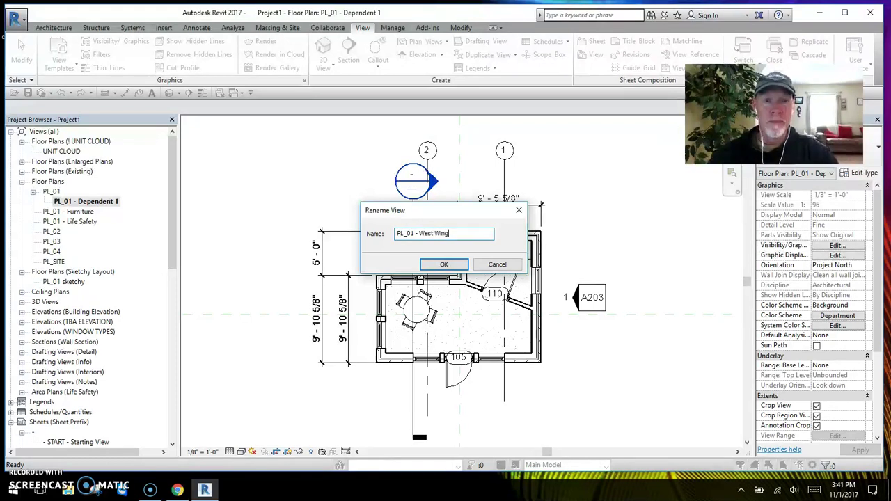
{"action": "left_click", "coordinate": [454, 263]}
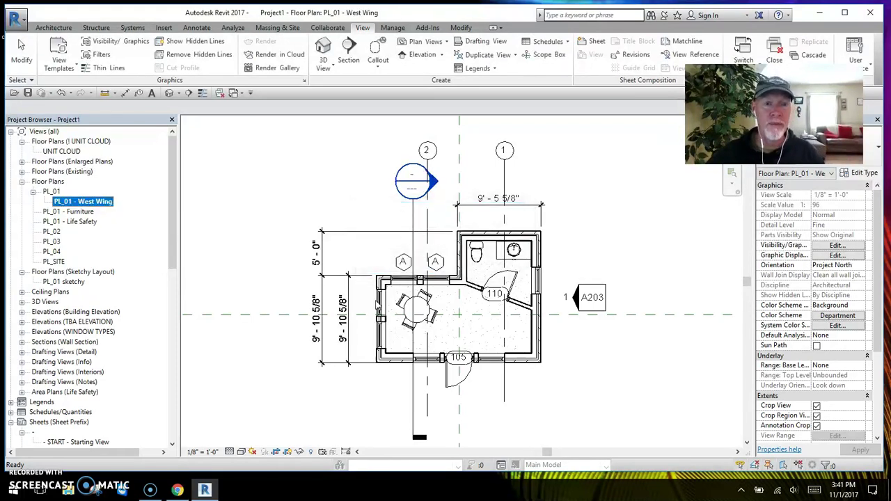
- Pull the east edge of the West Wing view's crop region in to the middle of the building
{"action": "scroll", "coordinate": [390, 331], "scroll_direction": "down", "scroll_amount": 5}
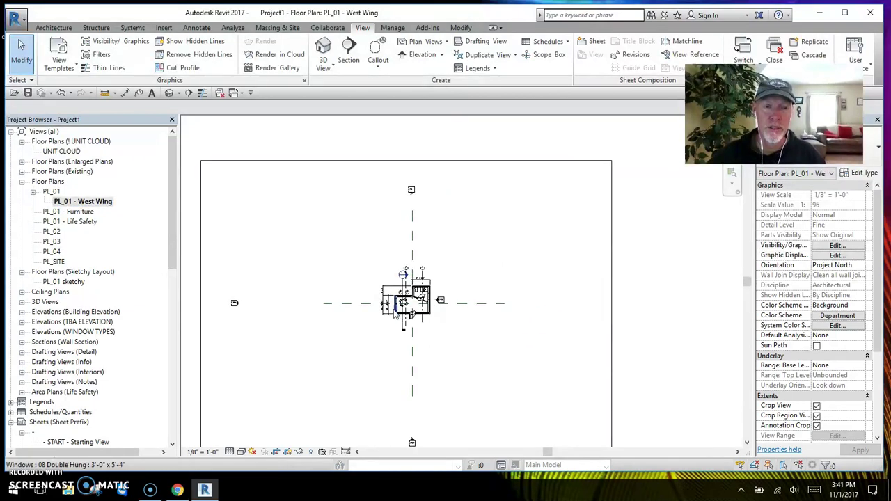
{"action": "left_click", "coordinate": [613, 311]}
{"action": "left_click_drag", "start_coordinate": [613, 314], "coordinate": [409, 316]}
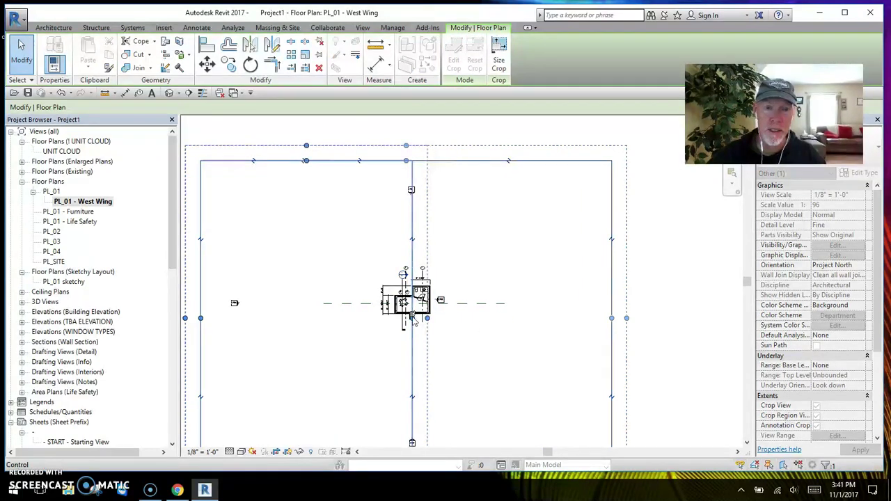
{"action": "scroll", "coordinate": [408, 314], "scroll_direction": "up", "scroll_amount": 3}
{"action": "scroll", "coordinate": [451, 322], "scroll_direction": "down", "scroll_amount": 3}
- Pull the north, west and south edges of the crop region in closer around the building's west part
{"action": "left_click_drag", "start_coordinate": [323, 158], "coordinate": [332, 248]}
{"action": "left_click_drag", "start_coordinate": [217, 345], "coordinate": [376, 341]}
{"action": "middle_click_drag", "start_coordinate": [480, 387], "coordinate": [499, 294]}
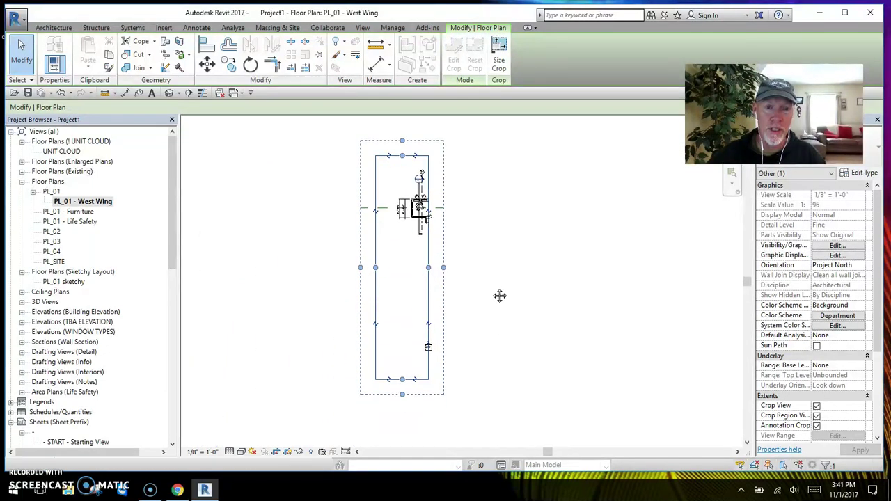
{"action": "left_click_drag", "start_coordinate": [401, 376], "coordinate": [402, 245]}
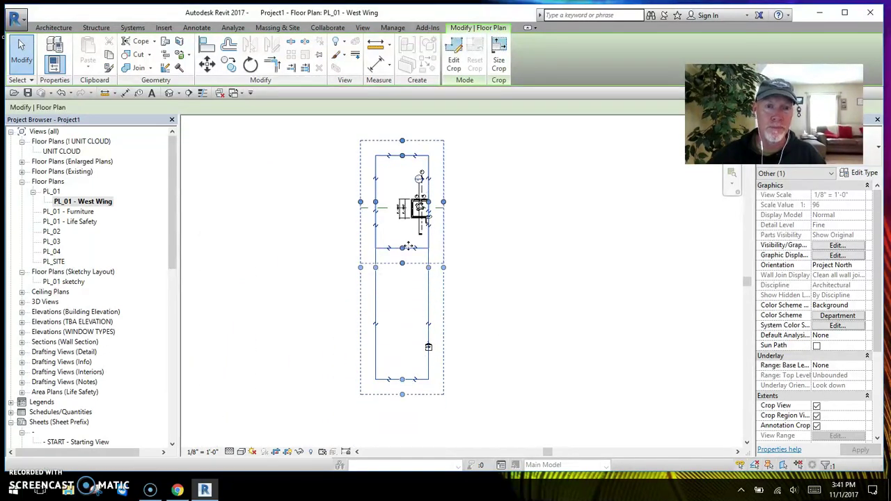
- Open the PL_01 floor plan and examine the West Wing view's crop outline on it
{"action": "key", "text": "Escape"}
{"action": "scroll", "coordinate": [382, 217], "scroll_direction": "up", "scroll_amount": 3}
{"action": "middle_click_drag", "start_coordinate": [382, 217], "coordinate": [382, 323]}
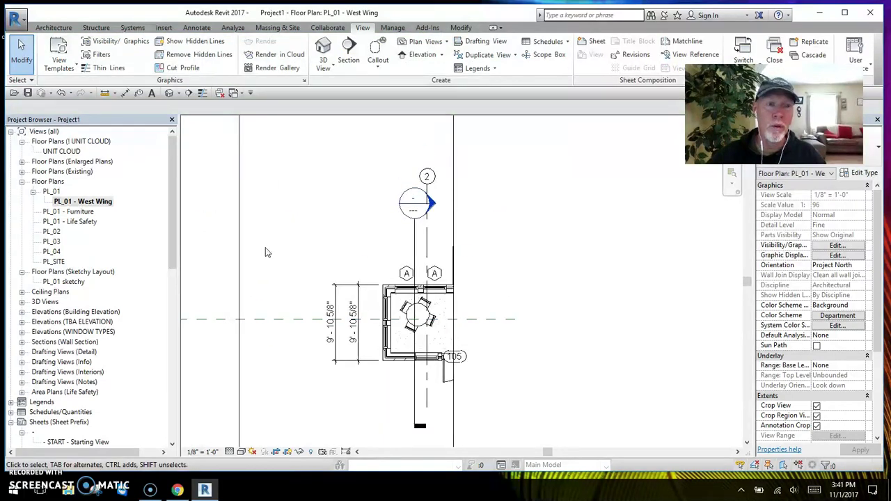
{"action": "scroll", "coordinate": [264, 251], "scroll_direction": "down", "scroll_amount": 2}
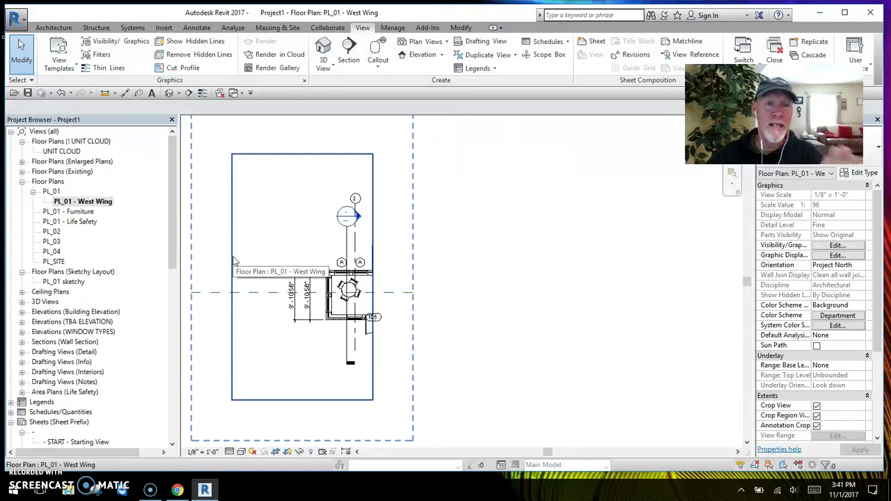
{"action": "double_click", "coordinate": [50, 191]}
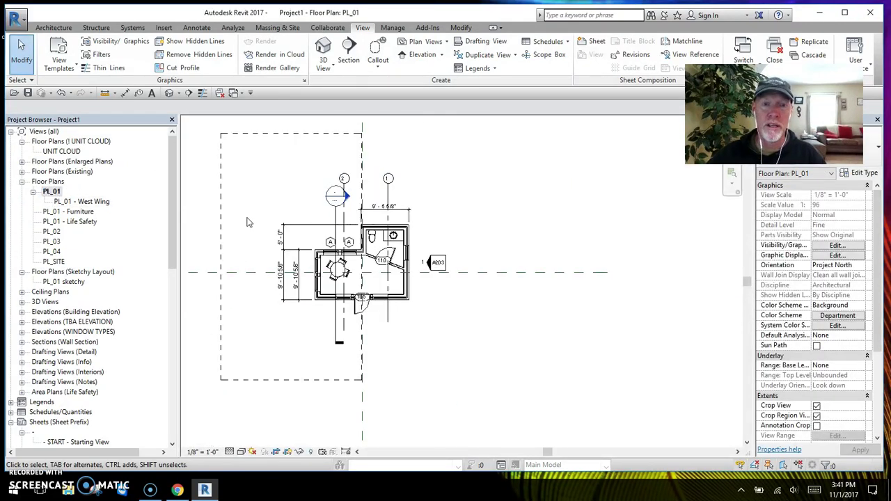
{"action": "scroll", "coordinate": [244, 212], "scroll_direction": "down", "scroll_amount": 1}
{"action": "middle_click_drag", "start_coordinate": [235, 199], "coordinate": [338, 207]}
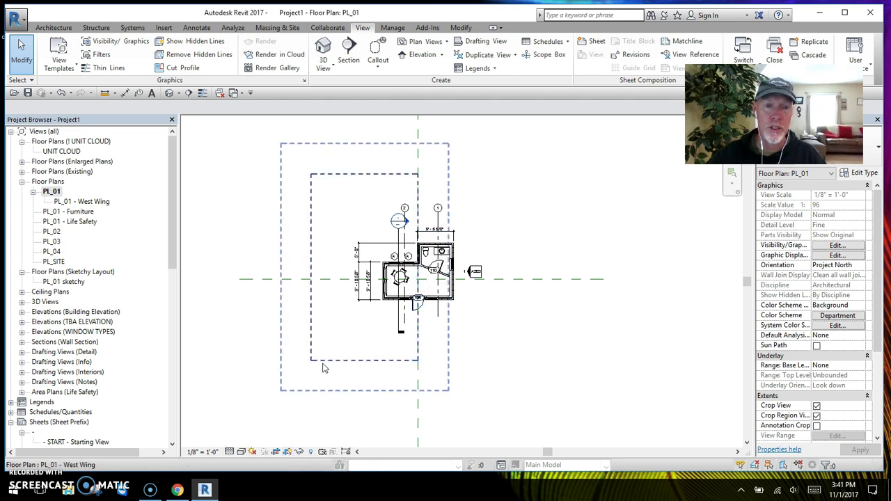
{"action": "left_click", "coordinate": [311, 196]}
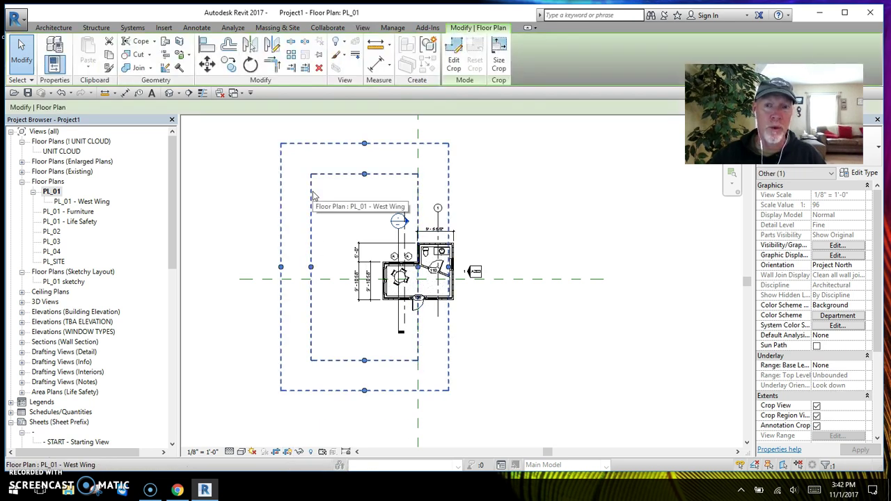
{"action": "left_click", "coordinate": [501, 357]}
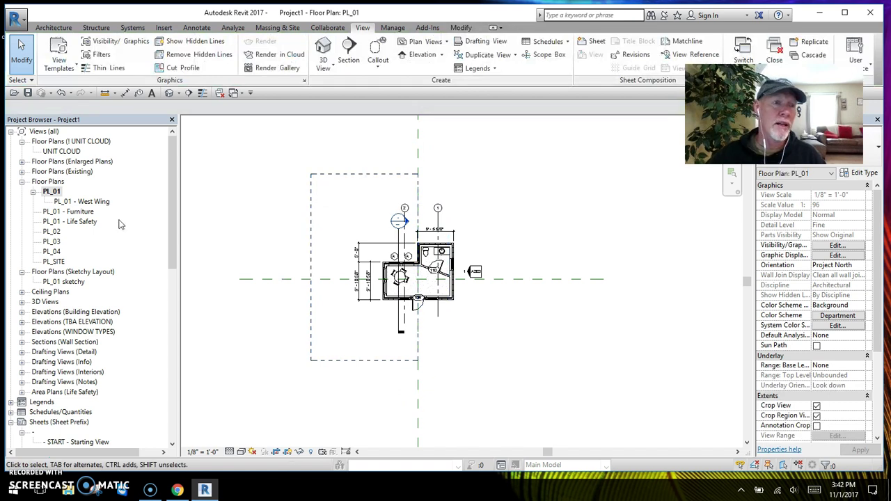
- Duplicate the PL_01 floor plan as a second dependent view
{"action": "right_click", "coordinate": [56, 194]}
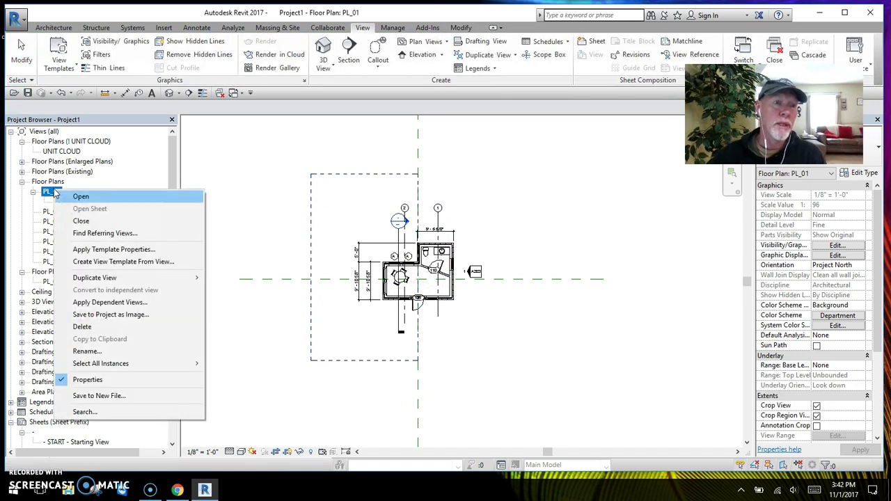
{"action": "mouse_move", "coordinate": [198, 283]}
{"action": "left_click", "coordinate": [284, 303]}
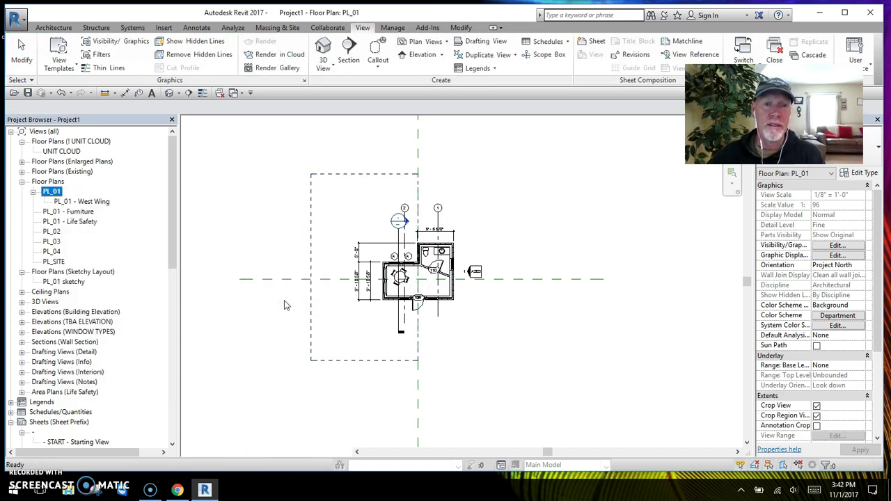
{"action": "scroll", "coordinate": [380, 312], "scroll_direction": "down", "scroll_amount": 4}
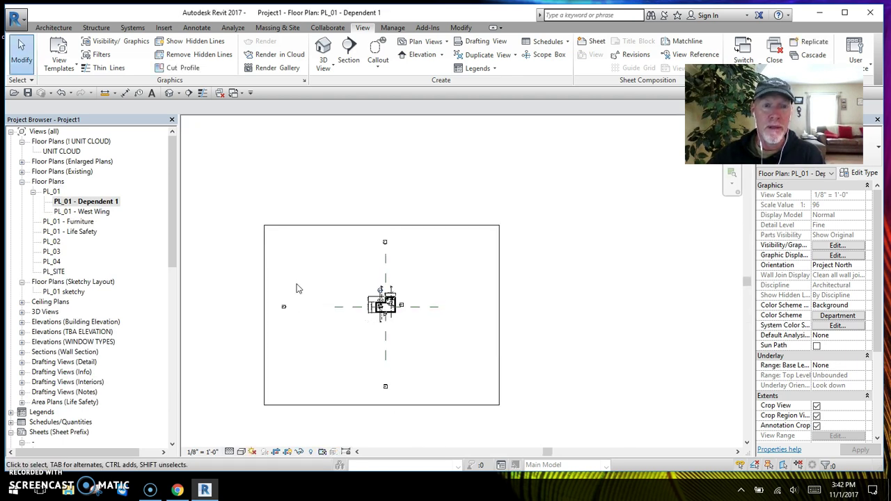
- Rename the new dependent view as PL_01 - East Wing
{"action": "right_click", "coordinate": [115, 201]}
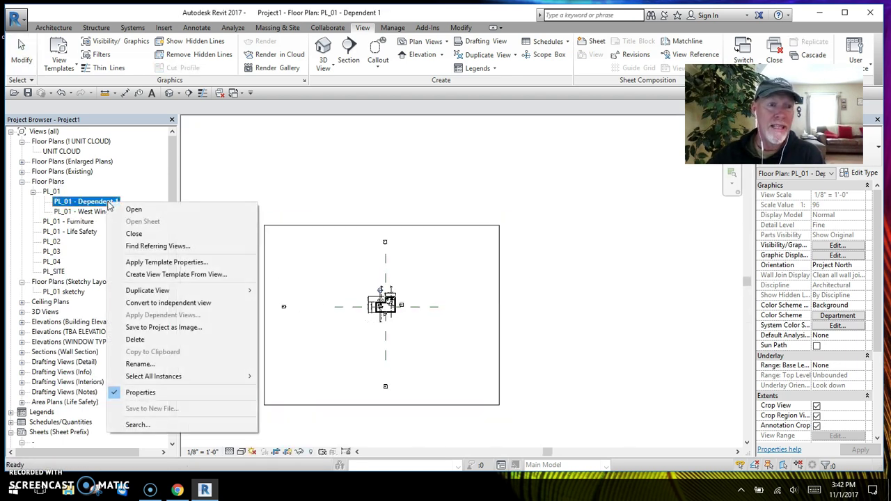
{"action": "left_click", "coordinate": [141, 365]}
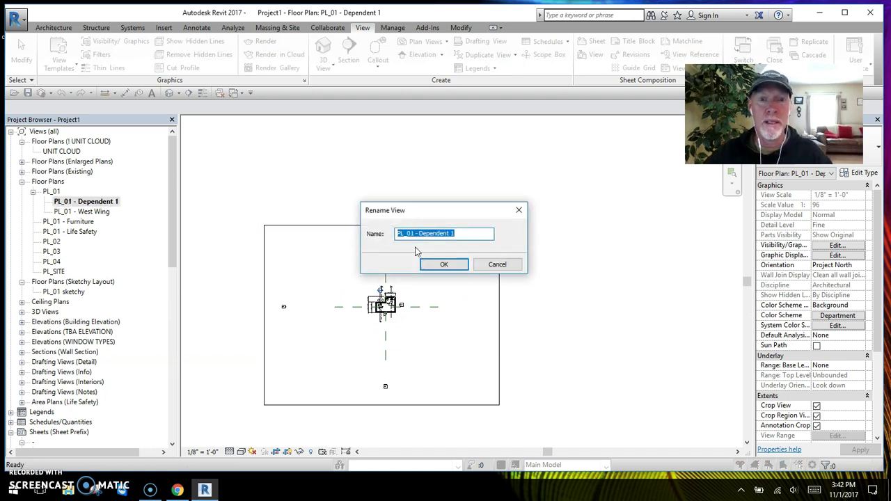
{"action": "left_click_drag", "start_coordinate": [419, 234], "coordinate": [503, 234]}
{"action": "type", "text": "Eas"}
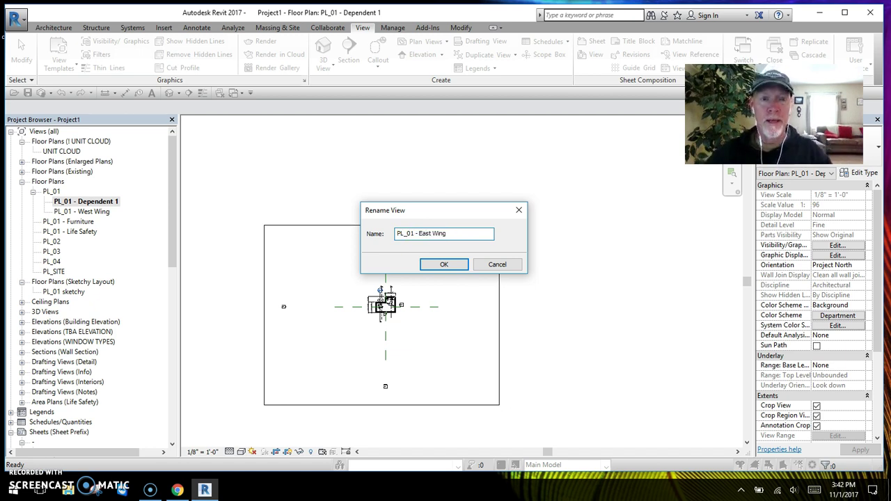
{"action": "left_click", "coordinate": [444, 265]}
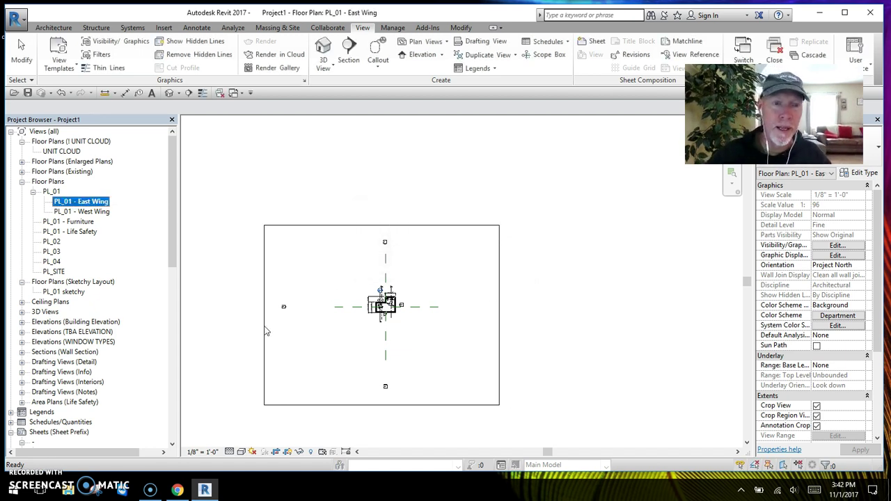
- Pull all four edges of the East Wing view's crop region in around the building's east part
{"action": "left_click", "coordinate": [265, 327]}
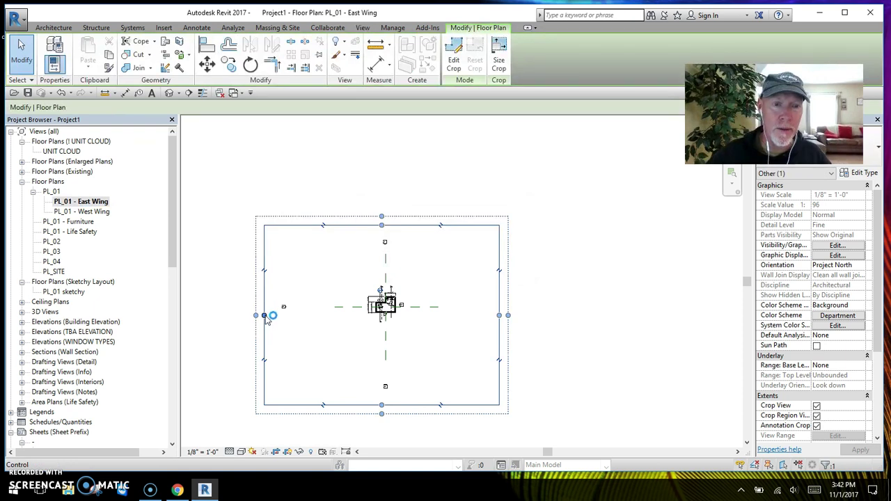
{"action": "scroll", "coordinate": [266, 319], "scroll_direction": "up", "scroll_amount": 2}
{"action": "left_click_drag", "start_coordinate": [265, 316], "coordinate": [472, 316]}
{"action": "left_click_drag", "start_coordinate": [573, 160], "coordinate": [573, 254]}
{"action": "left_click_drag", "start_coordinate": [643, 362], "coordinate": [518, 362]}
{"action": "middle_click_drag", "start_coordinate": [550, 377], "coordinate": [533, 312]}
{"action": "left_click_drag", "start_coordinate": [499, 371], "coordinate": [499, 231]}
{"action": "left_click", "coordinate": [561, 245]}
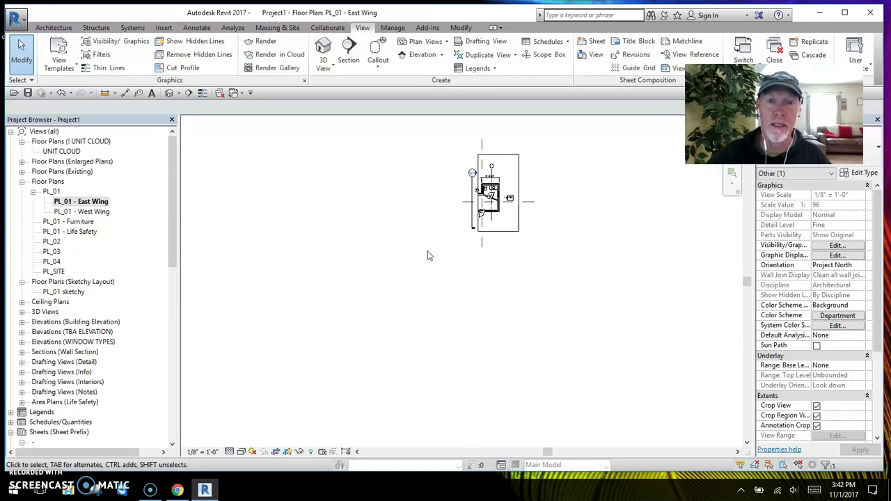
{"action": "scroll", "coordinate": [487, 177], "scroll_direction": "up", "scroll_amount": 4}
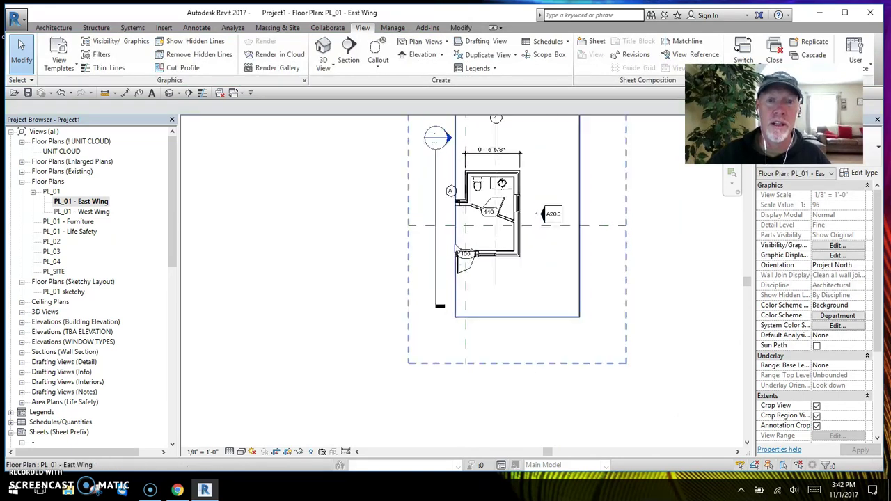
- Open PL_01 and sketch a vertical matchline about 42'-6" long through the building, where the two wings meet
{"action": "double_click", "coordinate": [52, 193]}
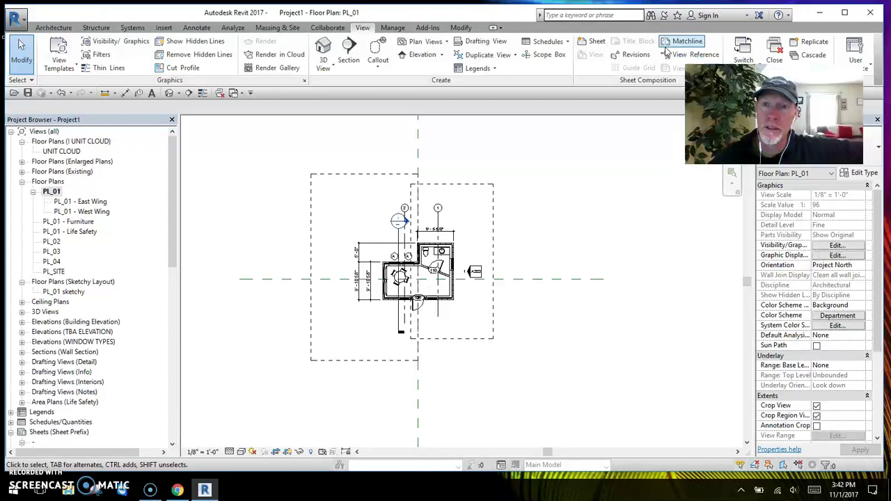
{"action": "left_click", "coordinate": [686, 42]}
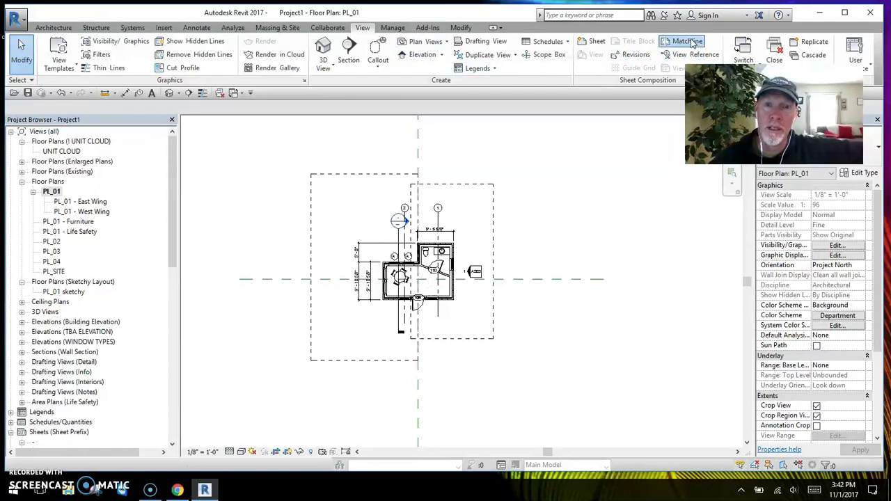
{"action": "scroll", "coordinate": [413, 194], "scroll_direction": "up", "scroll_amount": 3}
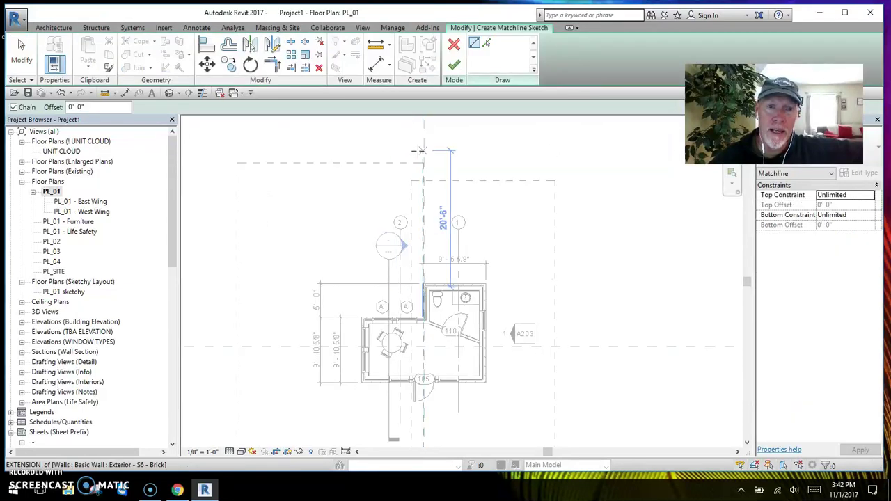
{"action": "left_click", "coordinate": [420, 150]}
{"action": "left_click", "coordinate": [424, 435]}
{"action": "key", "text": "Escape"}
{"action": "key", "text": "Escape"}
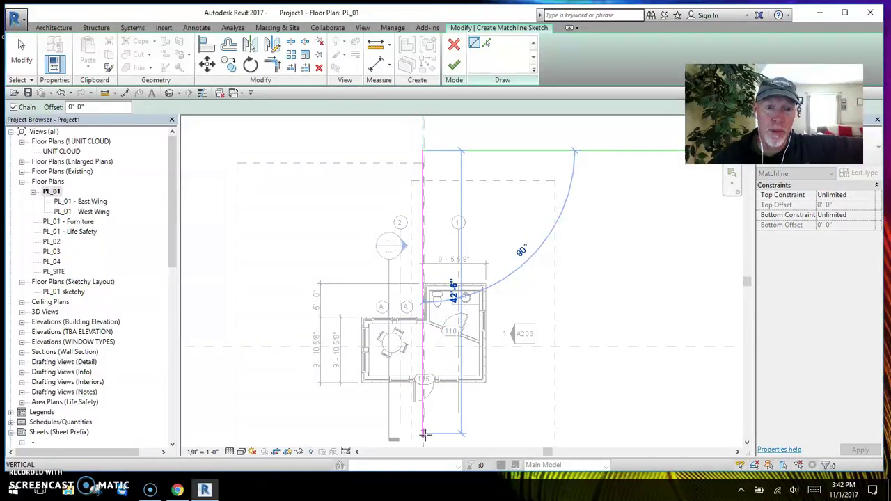
- Shift the matchline slightly west into the crop overlap, extend its south end past both crop outlines, and finish the sketch
{"action": "scroll", "coordinate": [459, 379], "scroll_direction": "down", "scroll_amount": 2}
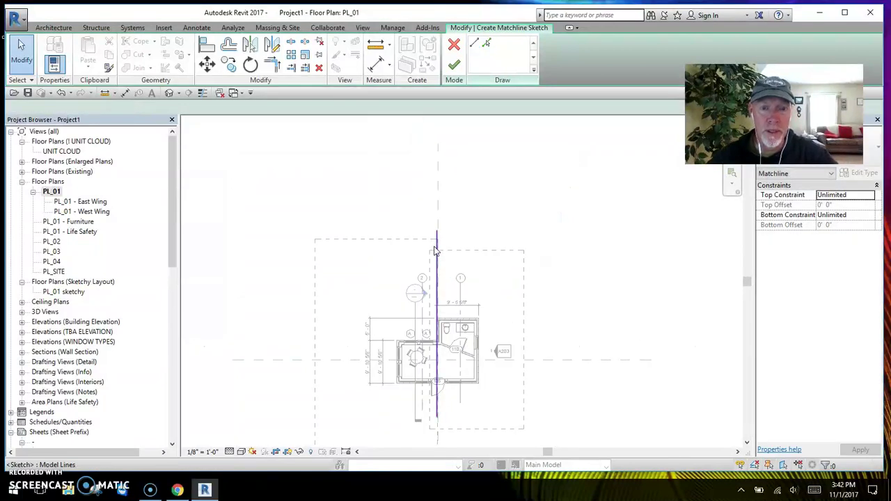
{"action": "left_click", "coordinate": [438, 323]}
{"action": "left_click_drag", "start_coordinate": [439, 324], "coordinate": [434, 334]}
{"action": "scroll", "coordinate": [440, 372], "scroll_direction": "up", "scroll_amount": 2}
{"action": "scroll", "coordinate": [432, 417], "scroll_direction": "down", "scroll_amount": 2}
{"action": "middle_click_drag", "start_coordinate": [473, 360], "coordinate": [422, 357]}
{"action": "left_click_drag", "start_coordinate": [429, 358], "coordinate": [430, 401]}
{"action": "left_click", "coordinate": [488, 420]}
{"action": "left_click", "coordinate": [454, 65]}
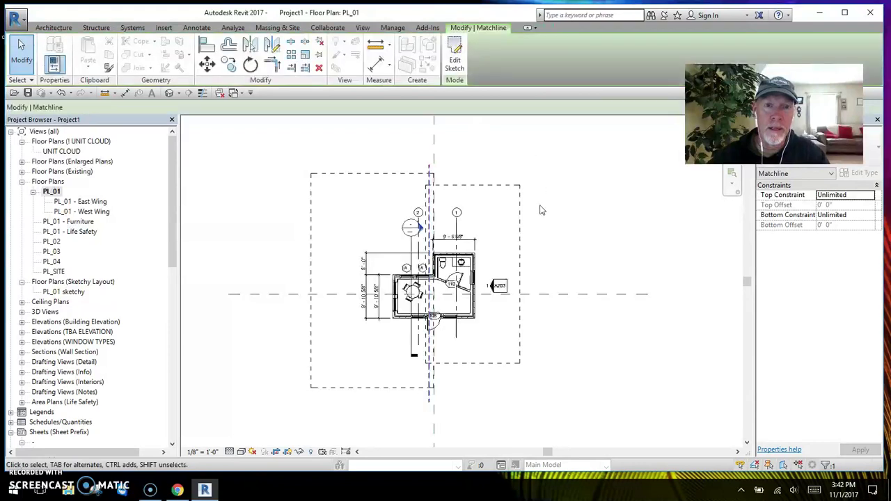
{"action": "left_click", "coordinate": [552, 340]}
- Examine the matchline in the PL_01 plan and in its East Wing and West Wing dependent views
{"action": "scroll", "coordinate": [468, 343], "scroll_direction": "up", "scroll_amount": 2}
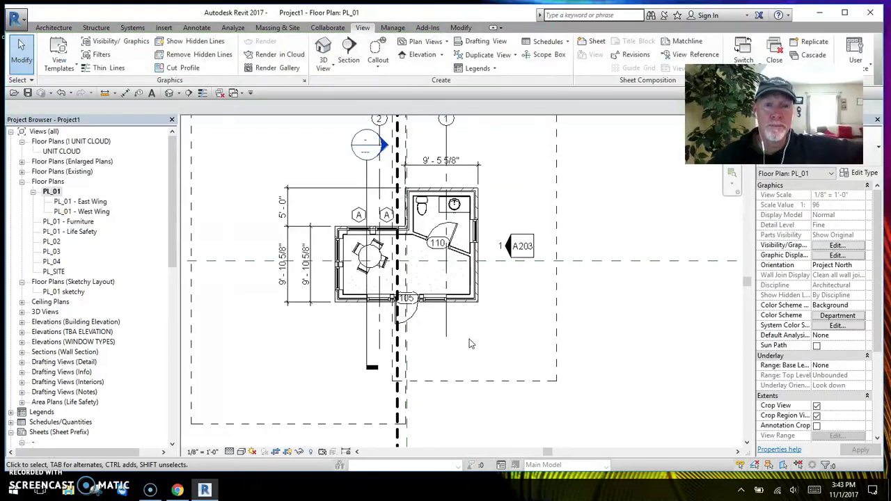
{"action": "scroll", "coordinate": [402, 333], "scroll_direction": "up", "scroll_amount": 2}
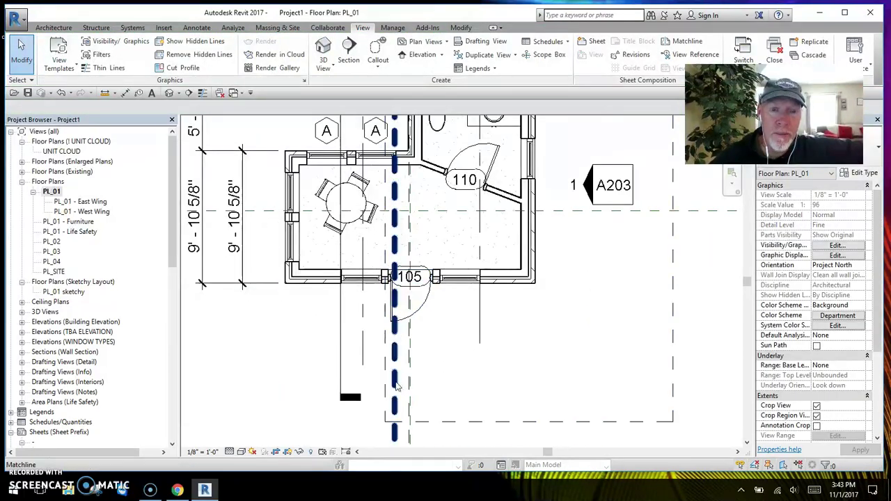
{"action": "scroll", "coordinate": [306, 369], "scroll_direction": "down", "scroll_amount": 2}
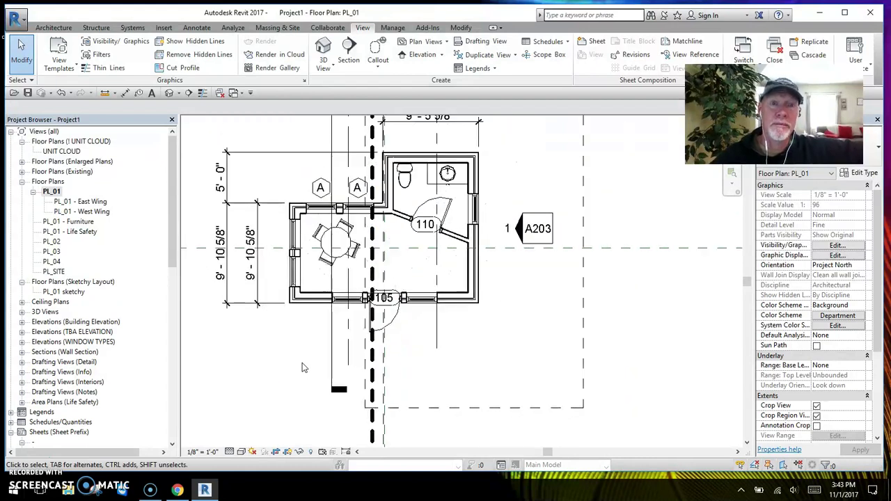
{"action": "double_click", "coordinate": [77, 202]}
{"action": "middle_click_drag", "start_coordinate": [372, 274], "coordinate": [310, 276]}
{"action": "double_click", "coordinate": [89, 213]}
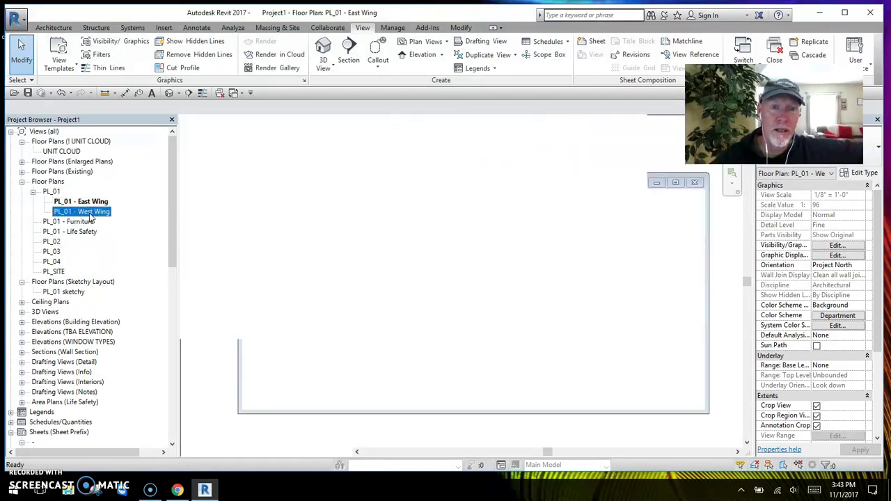
- In the East Wing view, hide the section marker and the window tag A lying west of the matchline
{"action": "double_click", "coordinate": [80, 201]}
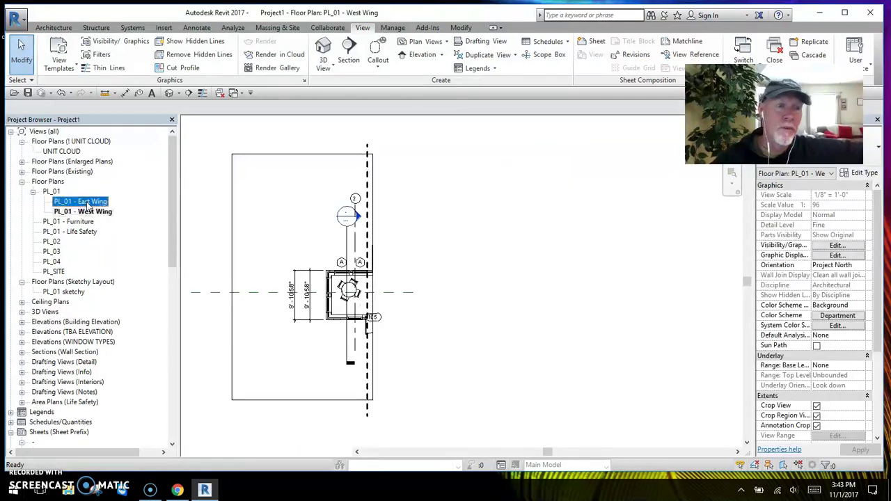
{"action": "left_click", "coordinate": [369, 237]}
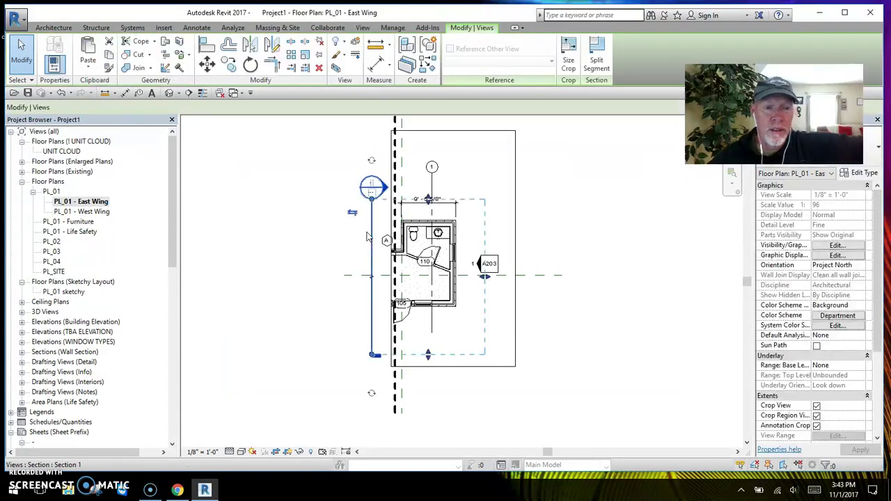
{"action": "key", "text": "Delete"}
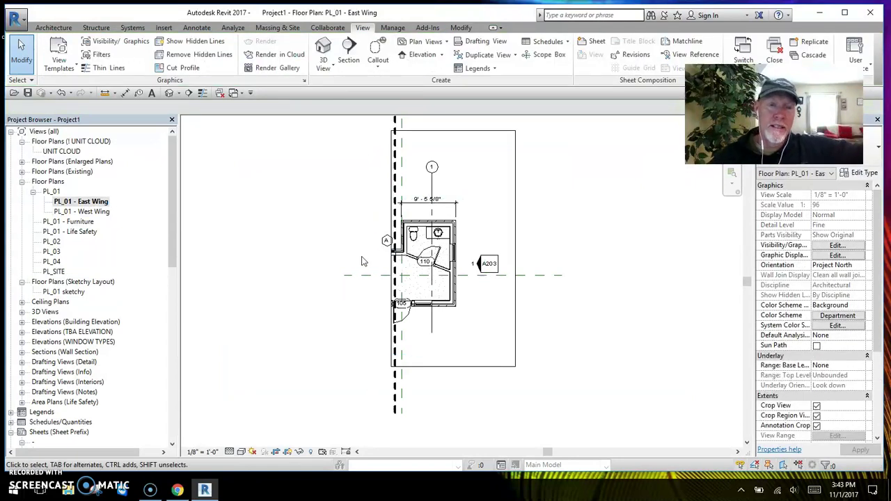
{"action": "scroll", "coordinate": [361, 261], "scroll_direction": "up", "scroll_amount": 2}
{"action": "left_click", "coordinate": [398, 237]}
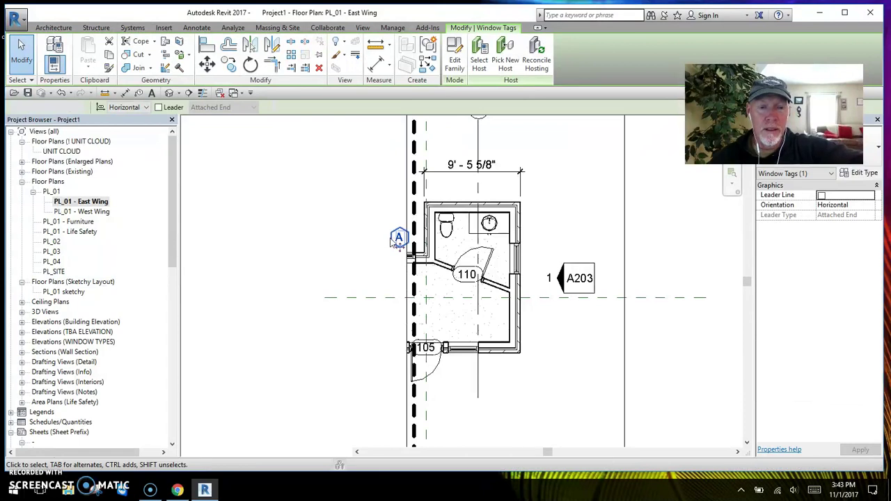
{"action": "key", "text": "Delete"}
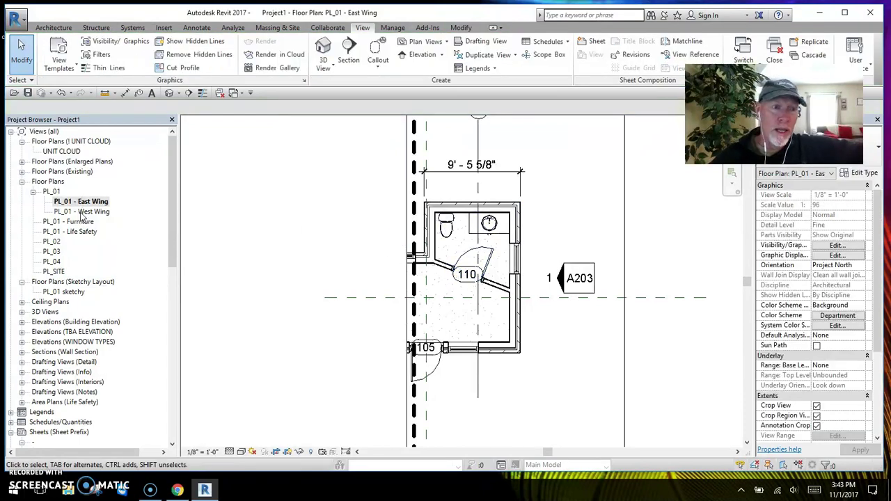
- Check the annotations in the West Wing view and bring up the view duplication options for PL_01
{"action": "double_click", "coordinate": [81, 211]}
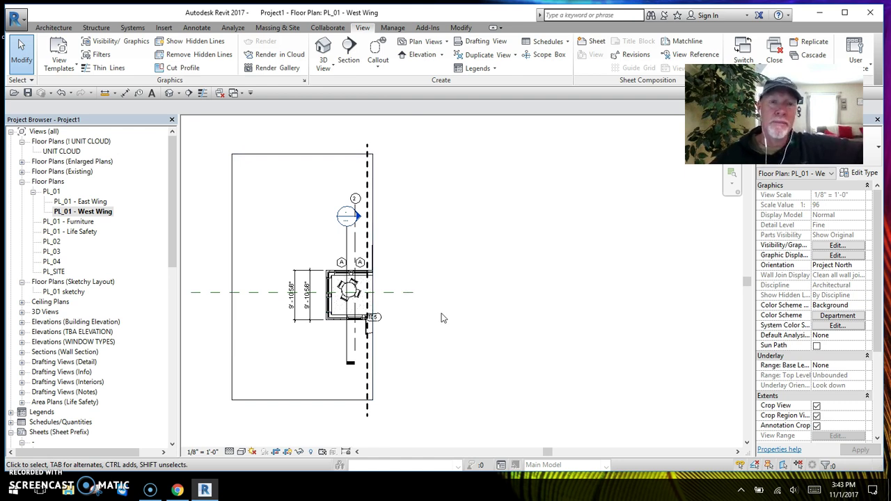
{"action": "middle_click_drag", "start_coordinate": [441, 318], "coordinate": [516, 304]}
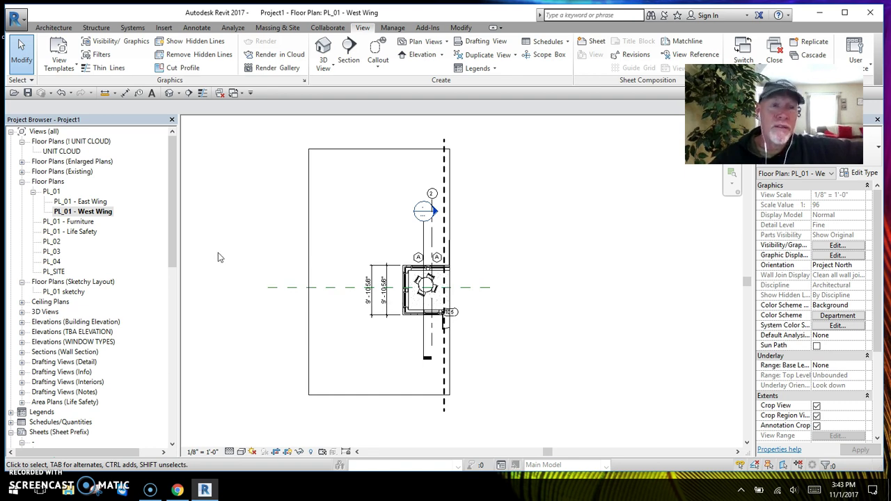
{"action": "right_click", "coordinate": [50, 192]}
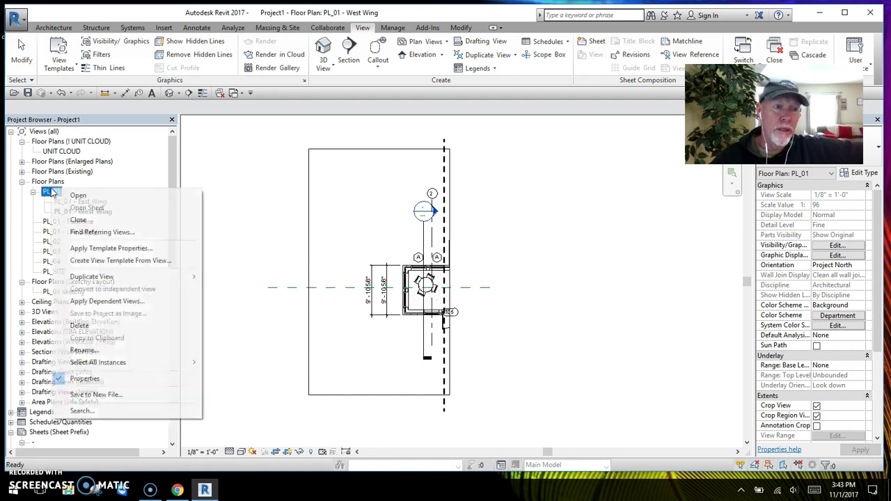
{"action": "mouse_move", "coordinate": [110, 278]}
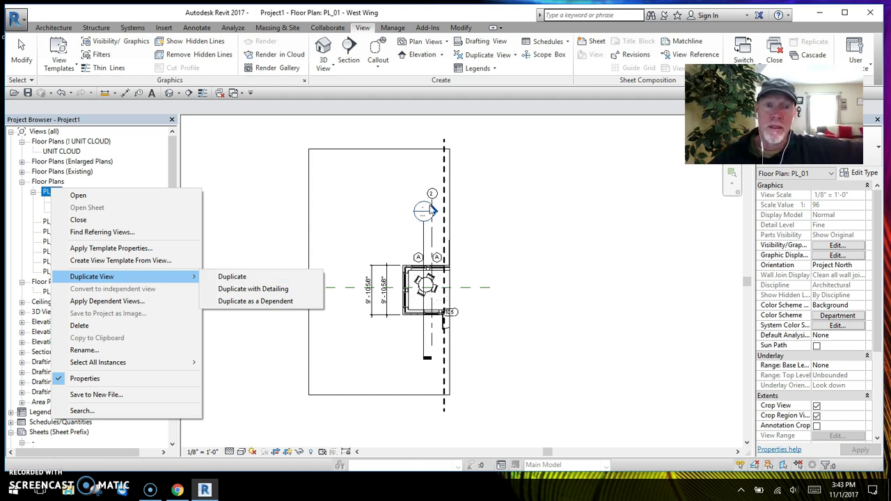
- Open the PL_01 floor plan and review its three view duplication options without creating another copy
{"action": "left_click", "coordinate": [288, 291]}
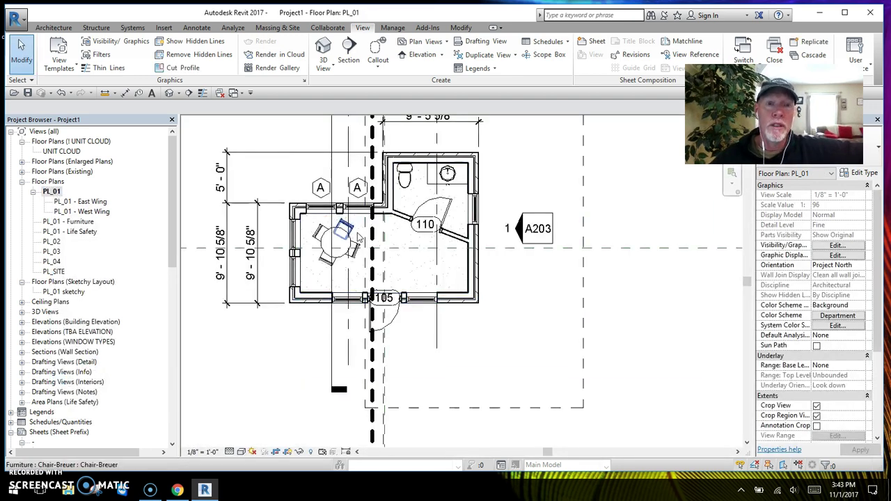
{"action": "middle_click_drag", "start_coordinate": [388, 252], "coordinate": [406, 273]}
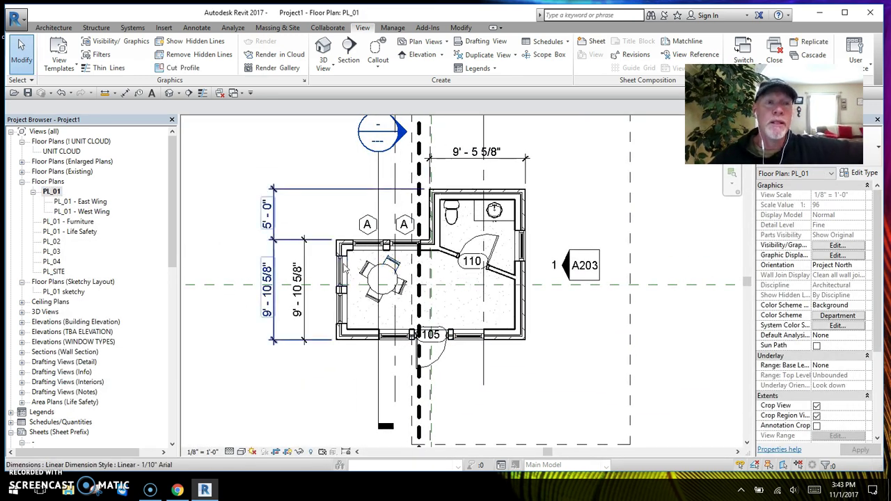
{"action": "middle_click_drag", "start_coordinate": [230, 213], "coordinate": [253, 237]}
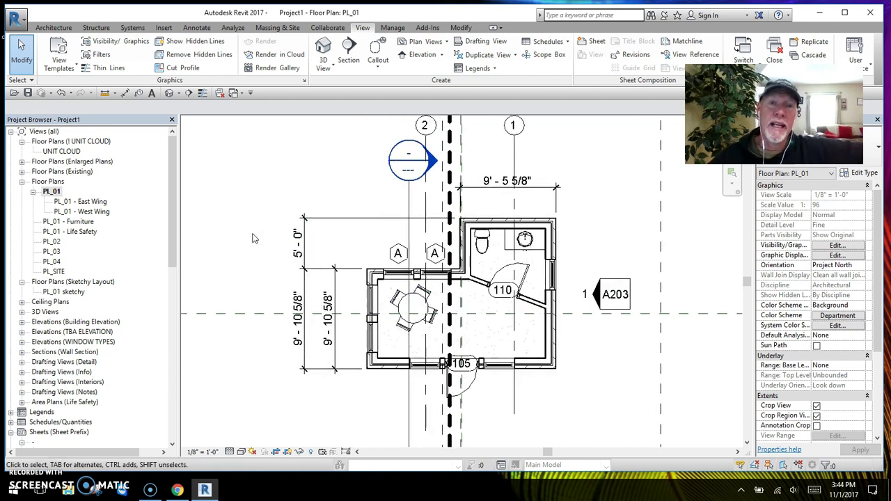
{"action": "right_click", "coordinate": [55, 193]}
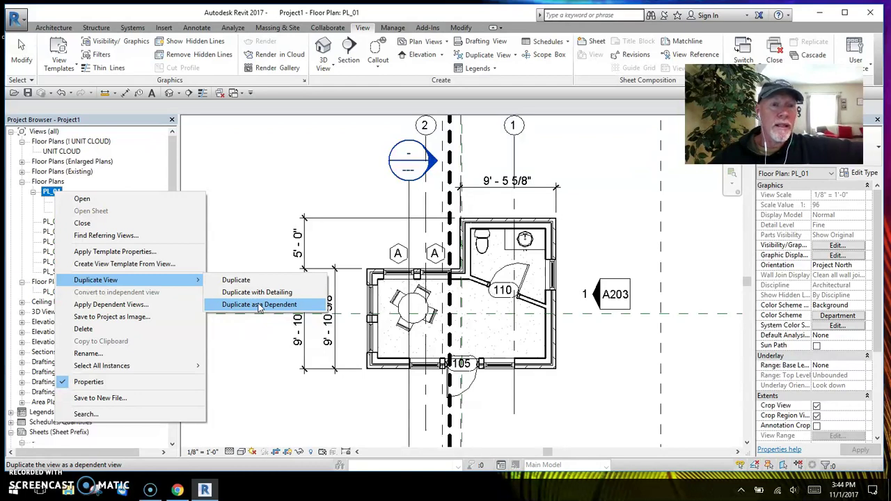
{"action": "left_click", "coordinate": [266, 362]}
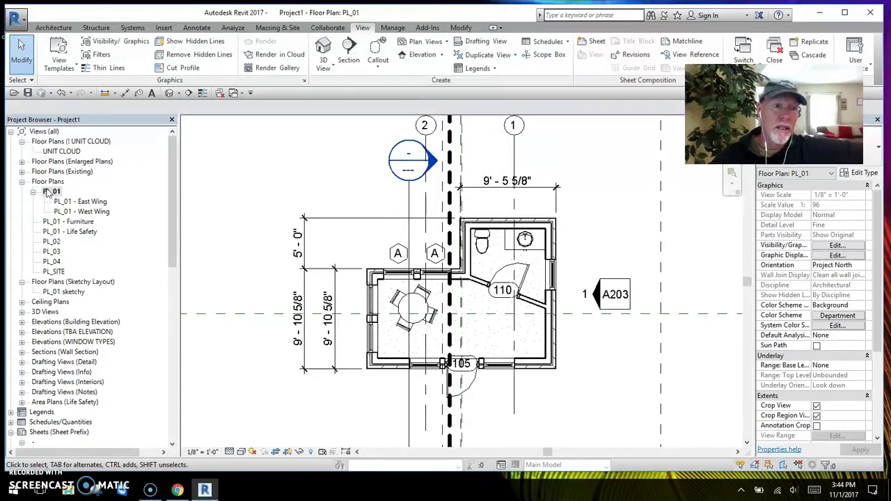
- Place view references on both sides of the matchline's south end in PL_01, targeting East Wing on the west and West Wing on the east
{"action": "left_click", "coordinate": [689, 55]}
{"action": "middle_click_drag", "start_coordinate": [426, 404], "coordinate": [422, 286]}
{"action": "left_click", "coordinate": [415, 386]}
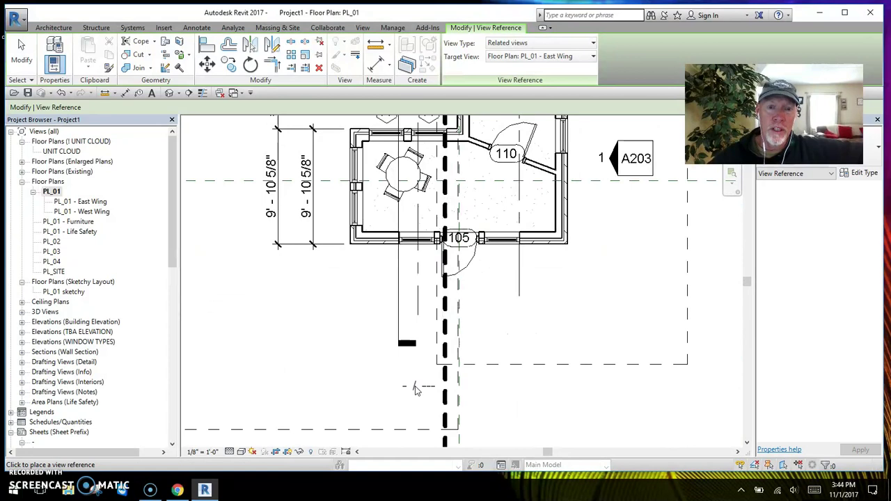
{"action": "left_click", "coordinate": [471, 387]}
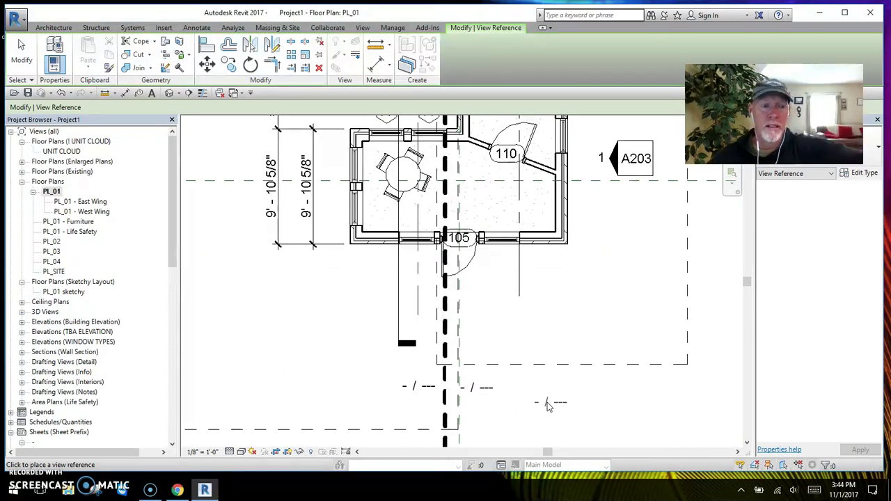
{"action": "key", "text": "Escape"}
{"action": "key", "text": "Escape"}
{"action": "left_click", "coordinate": [415, 388]}
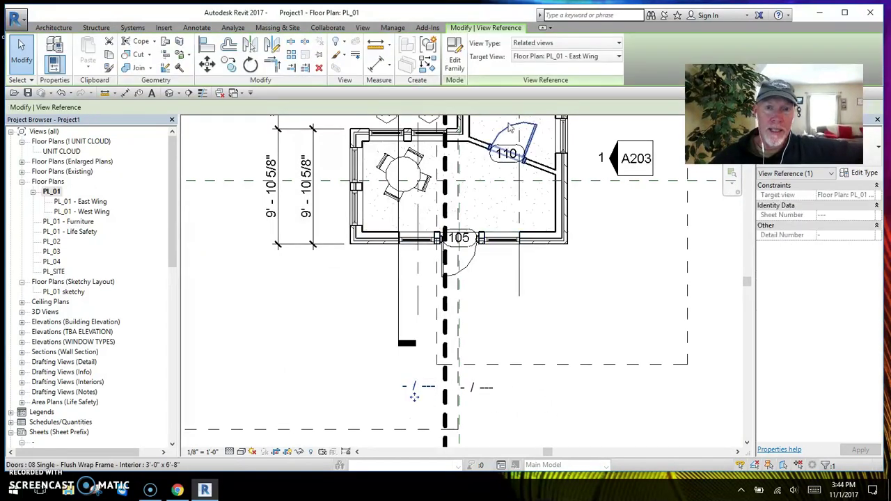
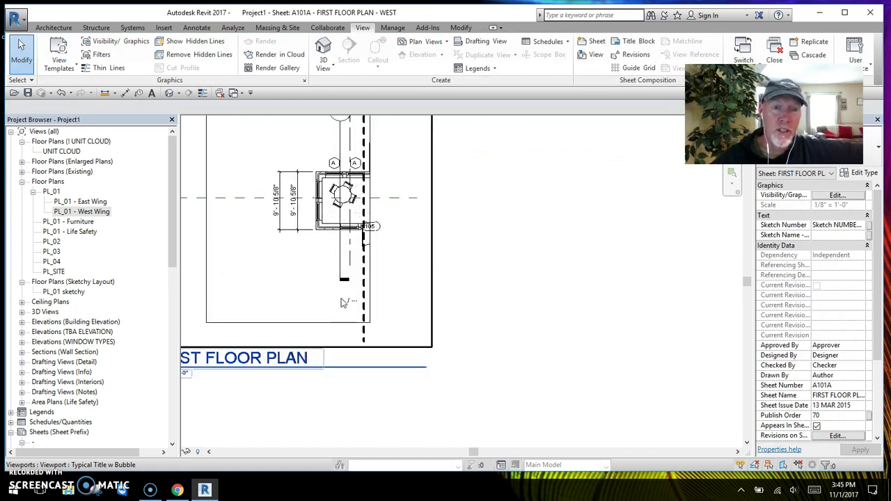
- Open sheet A101B - FIRST FLOOR PLAN - EAST and place the PL_01 - East Wing view on it near grid column 1
{"action": "scroll", "coordinate": [310, 385], "scroll_direction": "down", "scroll_amount": 4}
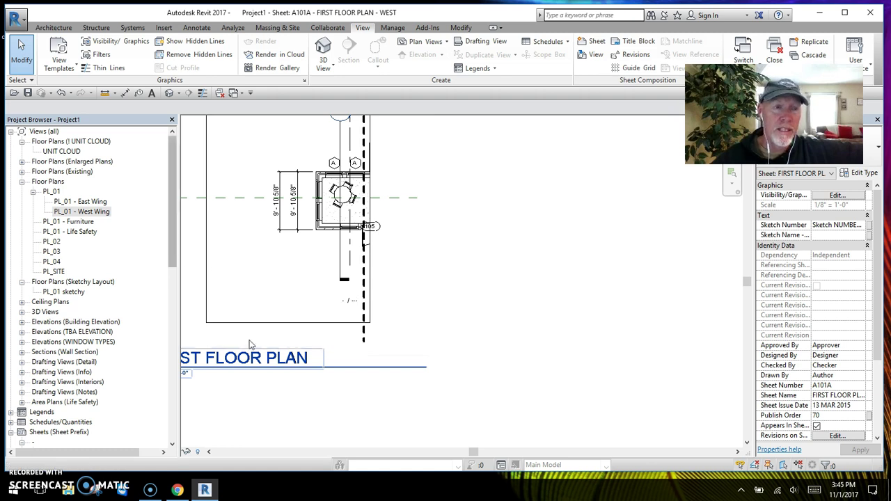
{"action": "left_click_drag", "start_coordinate": [175, 252], "coordinate": [175, 315]}
{"action": "double_click", "coordinate": [116, 321]}
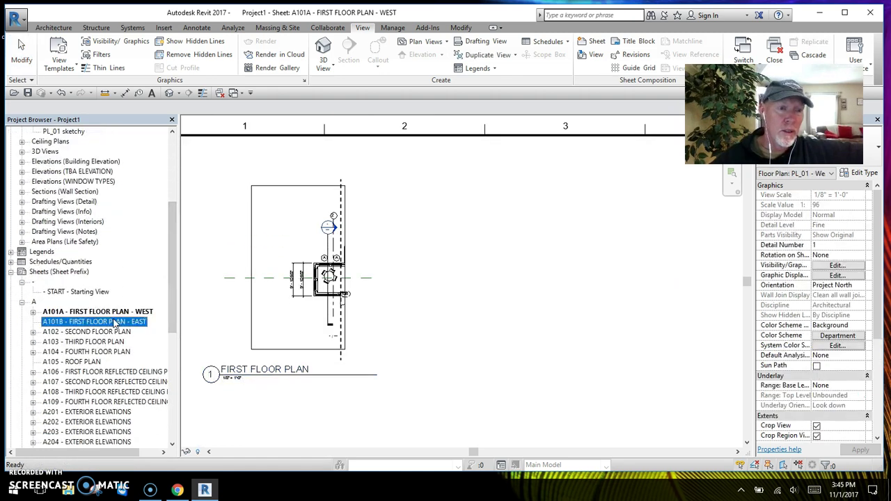
{"action": "left_click_drag", "start_coordinate": [173, 209], "coordinate": [173, 147]}
{"action": "left_click", "coordinate": [84, 192]}
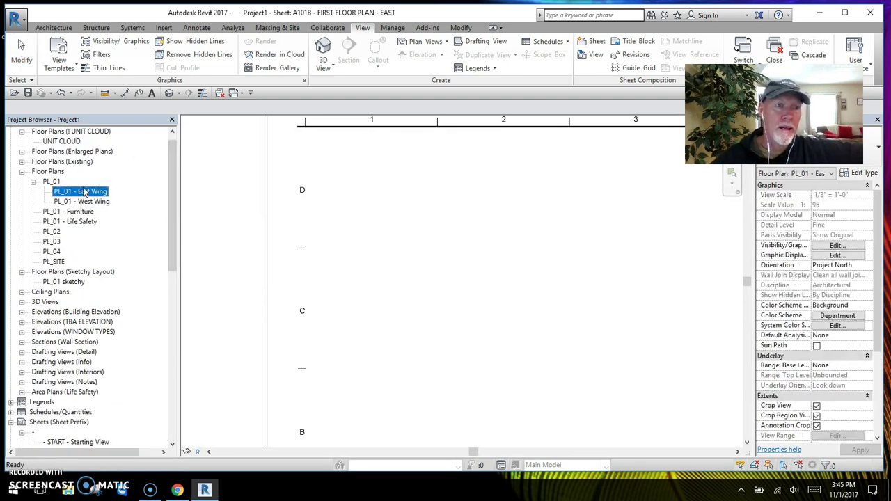
{"action": "left_click_drag", "start_coordinate": [376, 223], "coordinate": [412, 233]}
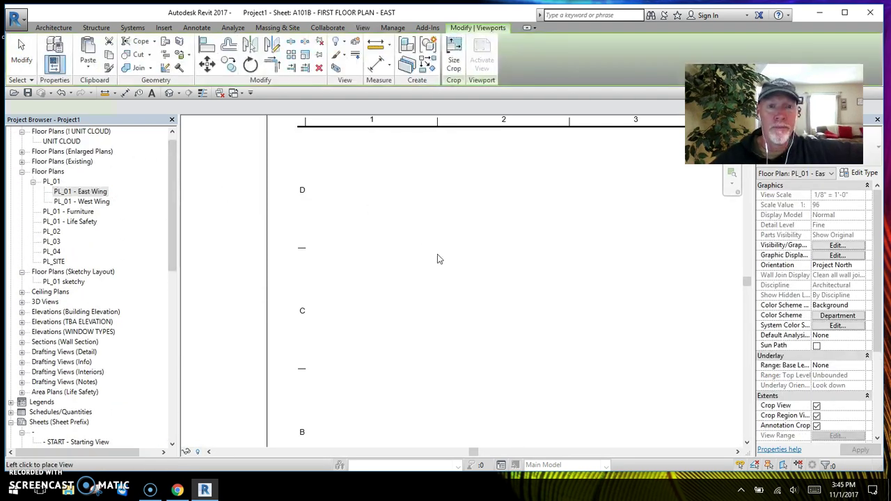
{"action": "left_click", "coordinate": [416, 245]}
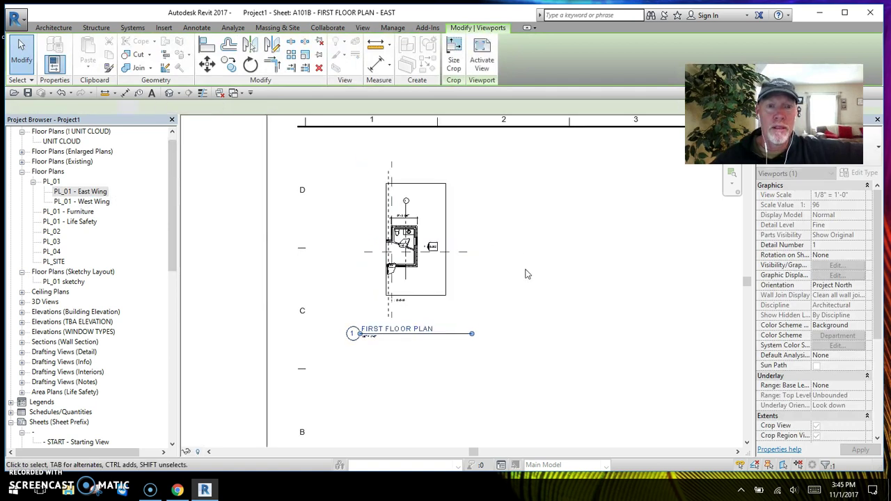
{"action": "left_click", "coordinate": [510, 309]}
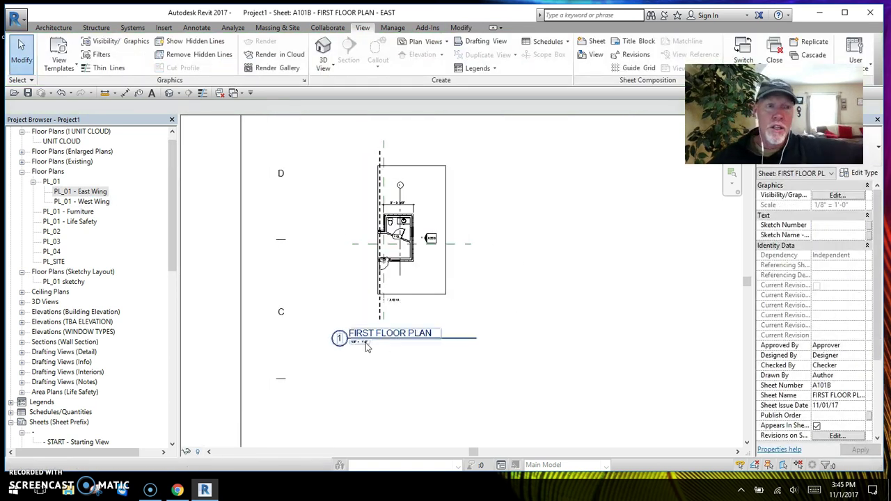
- Examine the view references beside the matchline on sheets A101A and A101B
{"action": "scroll", "coordinate": [202, 277], "scroll_direction": "down", "scroll_amount": 1}
{"action": "left_click_drag", "start_coordinate": [173, 252], "coordinate": [176, 346]}
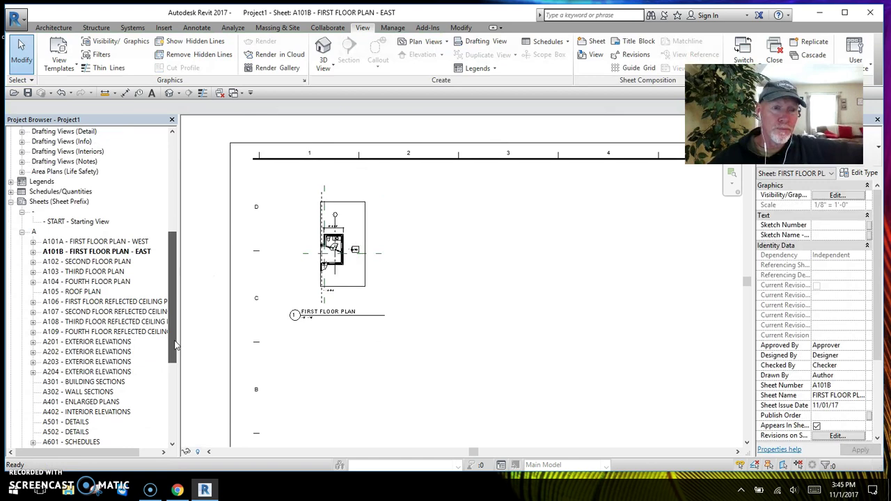
{"action": "double_click", "coordinate": [139, 241]}
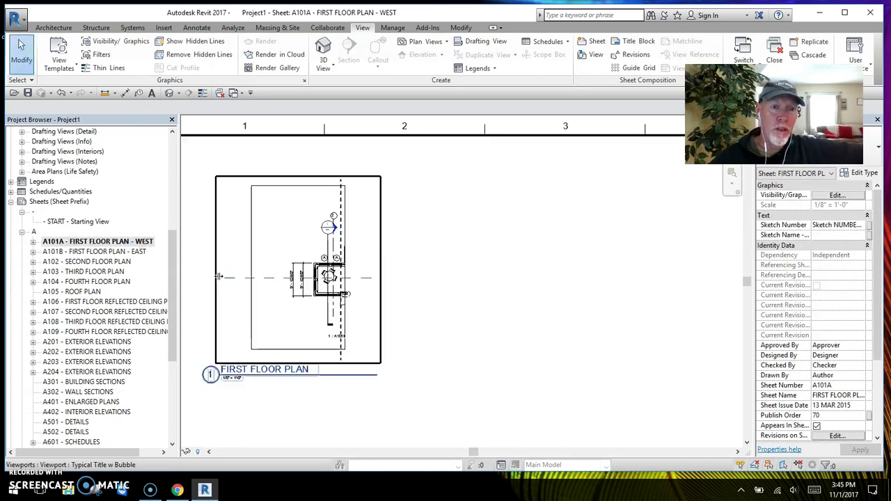
{"action": "scroll", "coordinate": [338, 330], "scroll_direction": "up", "scroll_amount": 5}
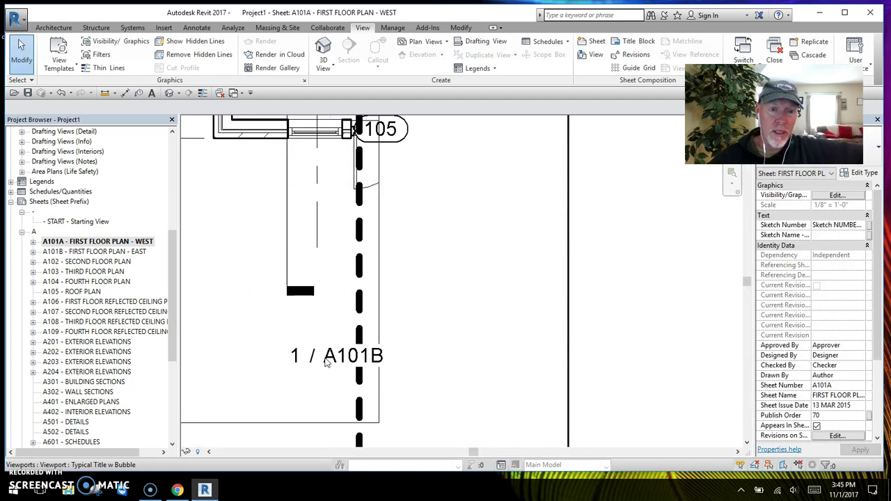
{"action": "scroll", "coordinate": [379, 357], "scroll_direction": "down", "scroll_amount": 5}
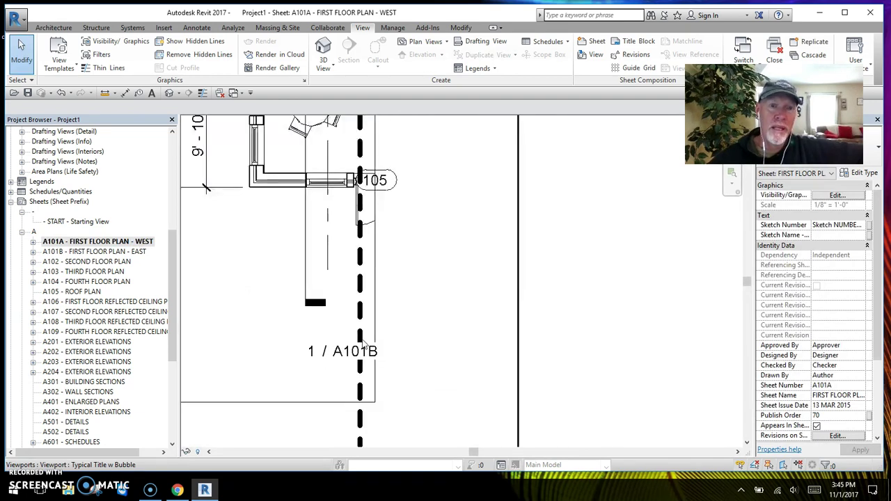
{"action": "mouse_move", "coordinate": [170, 289]}
{"action": "left_mouse_down"}
{"action": "mouse_move", "coordinate": [172, 364]}
{"action": "mouse_move", "coordinate": [174, 298]}
{"action": "left_mouse_up"}
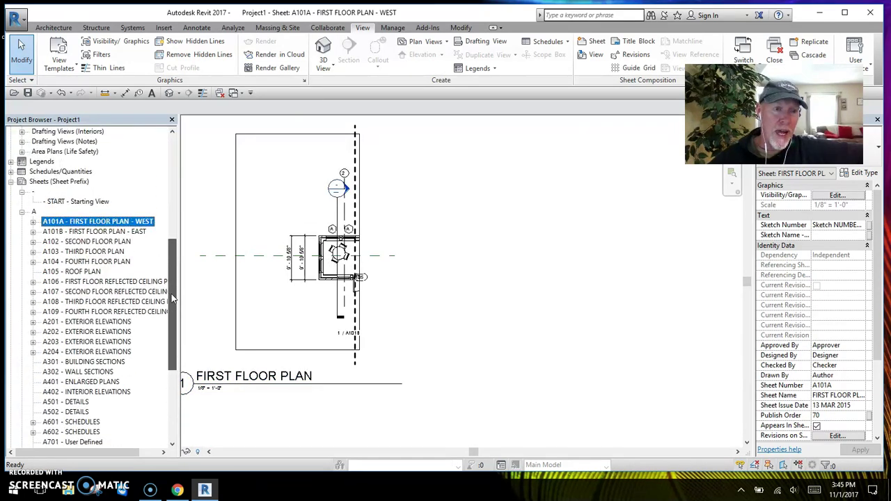
{"action": "double_click", "coordinate": [137, 232]}
{"action": "scroll", "coordinate": [346, 292], "scroll_direction": "up", "scroll_amount": 3}
{"action": "scroll", "coordinate": [346, 292], "scroll_direction": "up", "scroll_amount": 4}
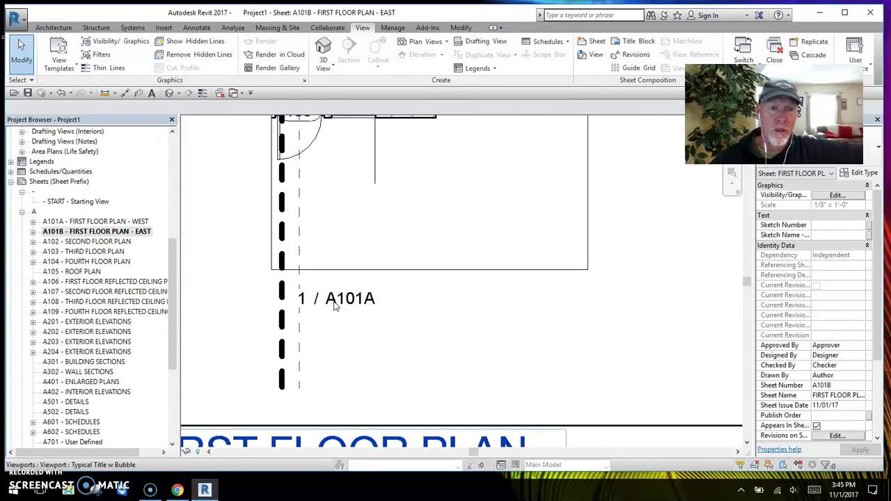
{"action": "double_click", "coordinate": [132, 220]}
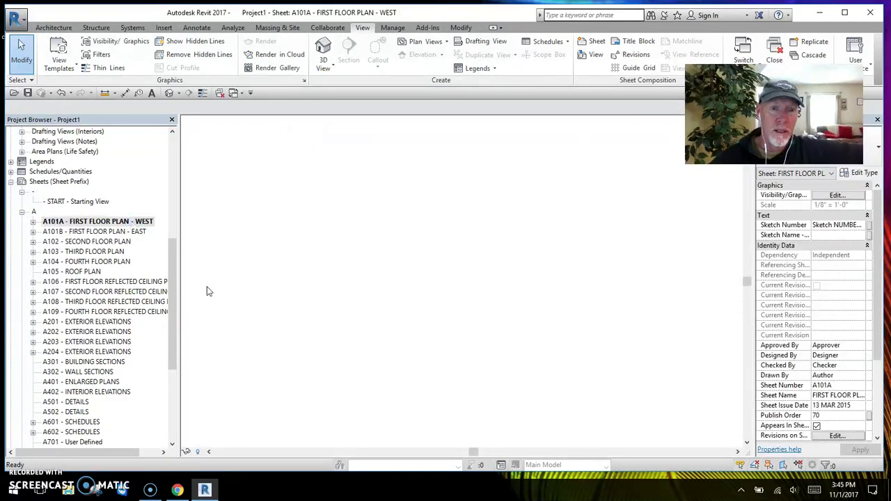
{"action": "scroll", "coordinate": [364, 342], "scroll_direction": "up", "scroll_amount": 5}
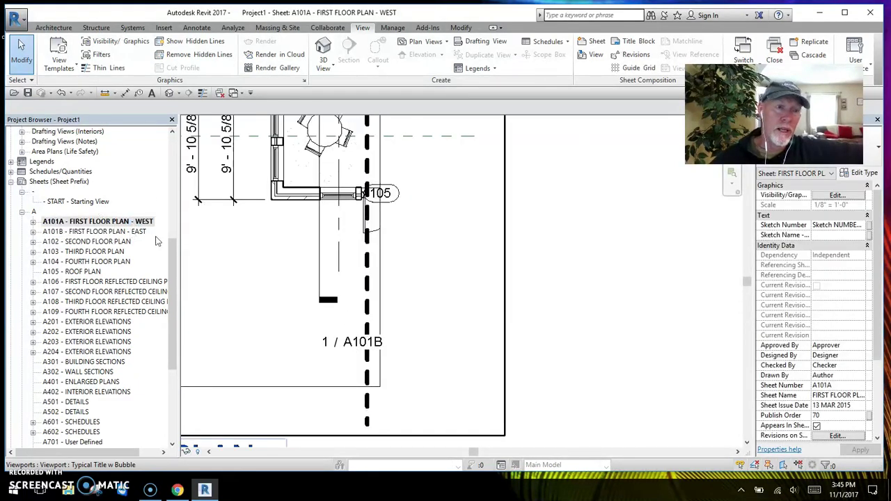
- In the PL_01 plan, move the A101B view reference west, clear of the matchline and the neighbouring reference
{"action": "scroll", "coordinate": [104, 244], "scroll_direction": "up", "scroll_amount": 8}
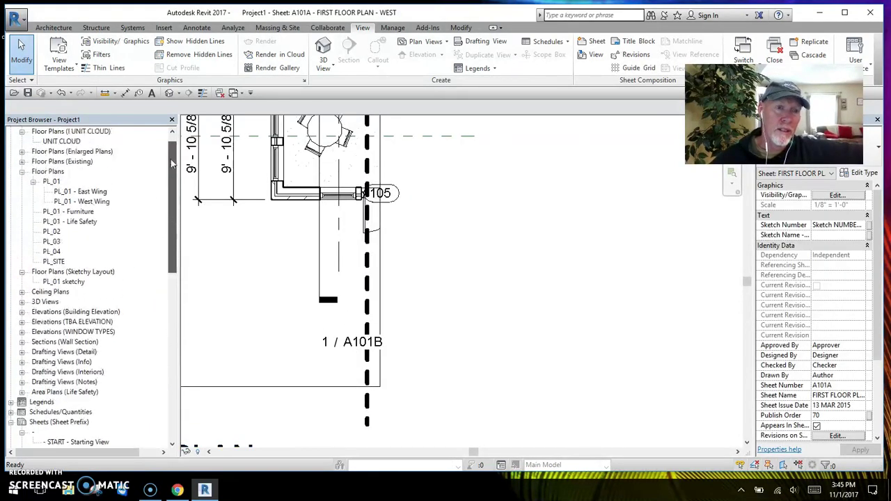
{"action": "double_click", "coordinate": [52, 192]}
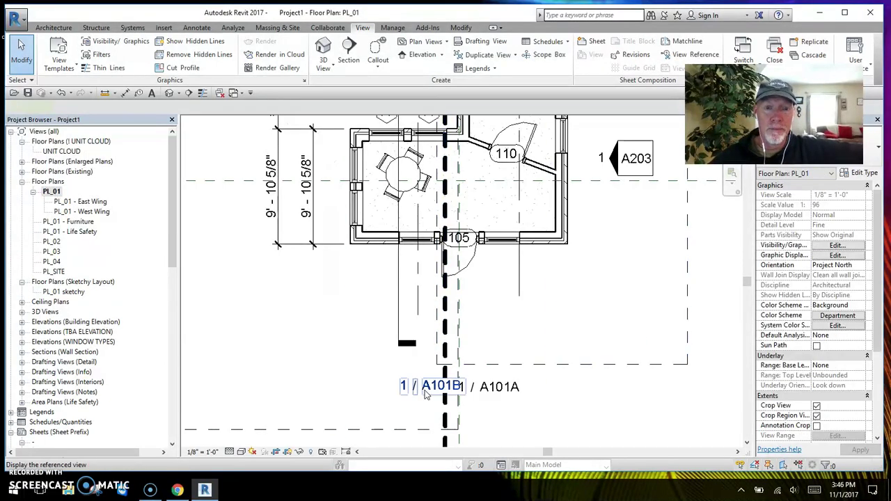
{"action": "left_click", "coordinate": [426, 394]}
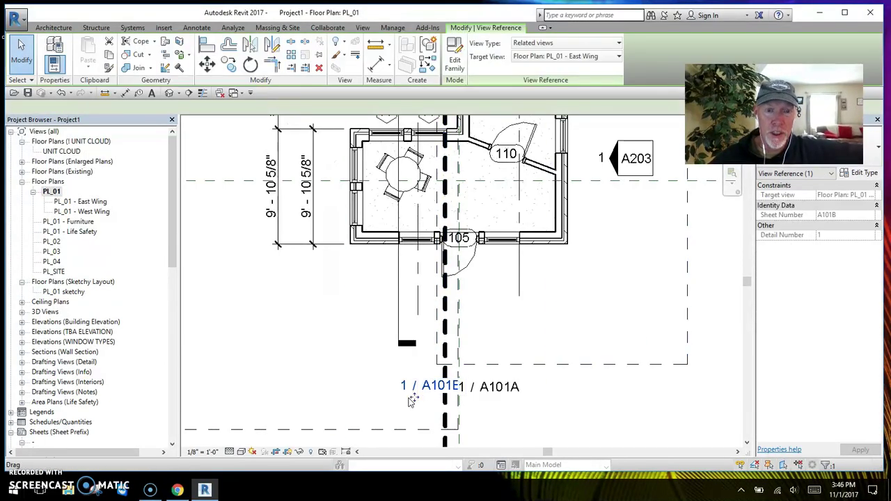
{"action": "key", "text": "Escape"}
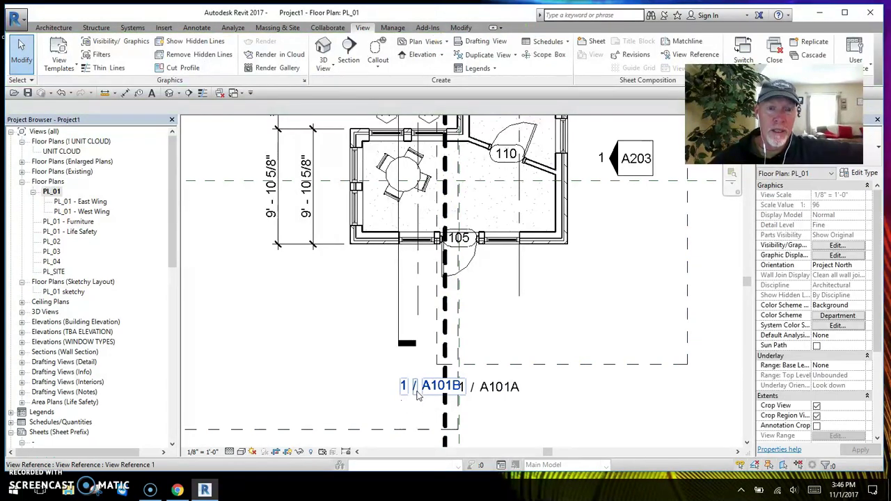
{"action": "left_click", "coordinate": [423, 392]}
{"action": "key", "text": "Escape"}
{"action": "left_click", "coordinate": [417, 408]}
{"action": "left_click_drag", "start_coordinate": [415, 398], "coordinate": [388, 397]}
- Rotate the A101B view reference to run parallel to the matchline and move it close to the line's west side
{"action": "left_click", "coordinate": [249, 64]}
{"action": "left_click", "coordinate": [343, 248]}
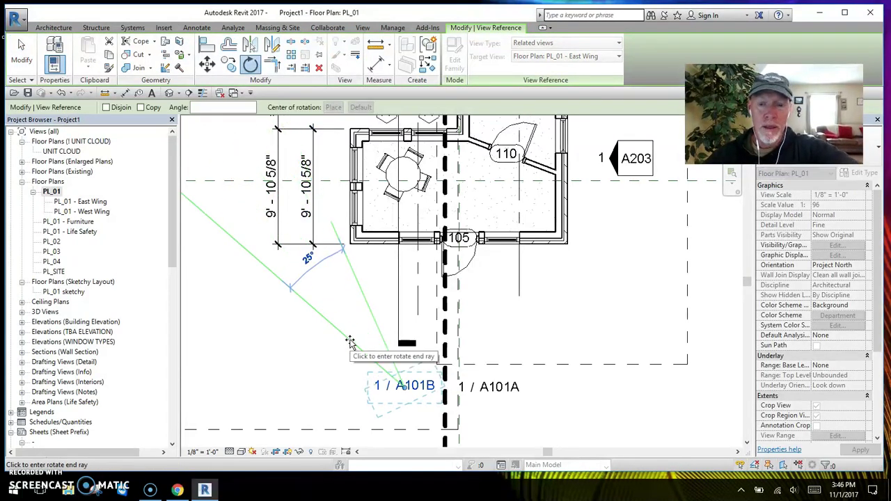
{"action": "left_click", "coordinate": [351, 344]}
{"action": "left_click", "coordinate": [431, 407]}
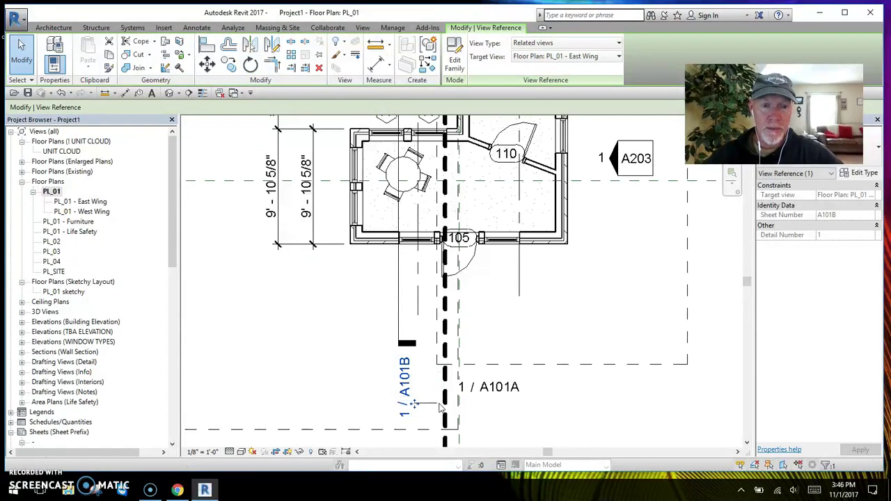
{"action": "left_click", "coordinate": [400, 390]}
{"action": "left_click_drag", "start_coordinate": [401, 390], "coordinate": [421, 390]}
- Rotate the A101A view reference 90 degrees so it runs parallel to the matchline on its east side
{"action": "left_click", "coordinate": [496, 397]}
{"action": "key", "text": "r"}
{"action": "key", "text": "o"}
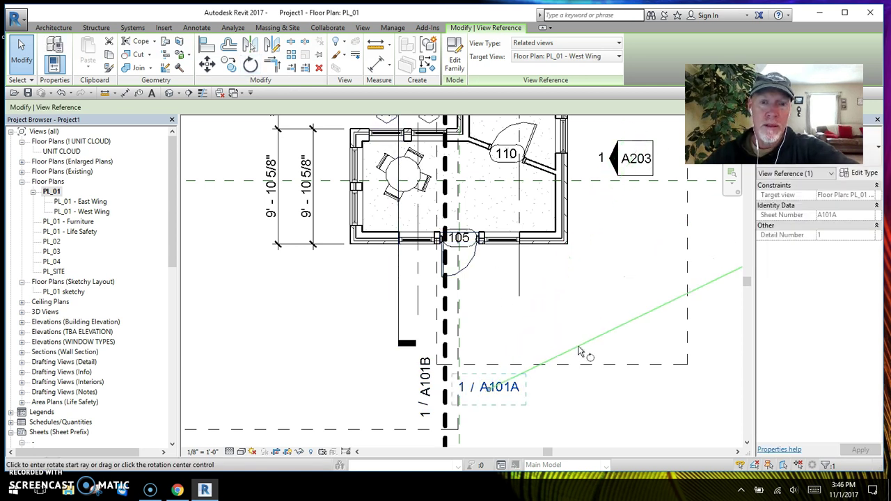
{"action": "left_click", "coordinate": [598, 254]}
{"action": "type", "text": "90"}
{"action": "key", "text": "Return"}
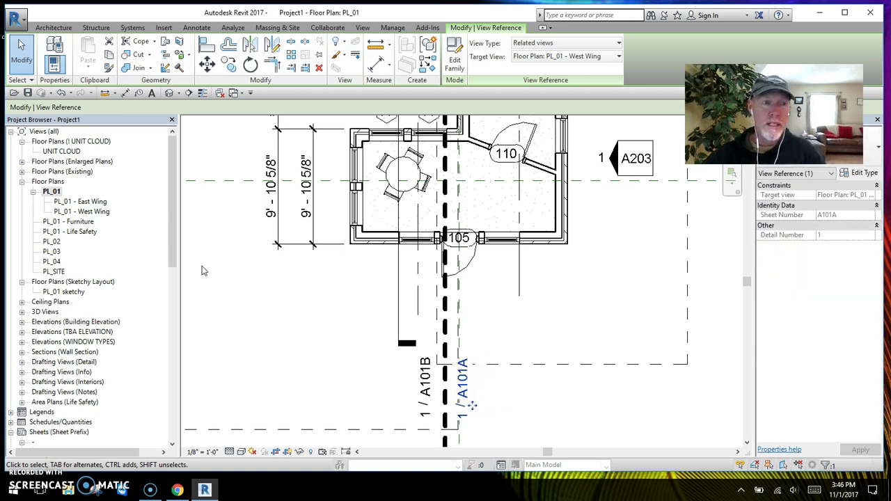
- Follow the view references between the East Wing and West Wing views, and review the complete PL_01 plan
{"action": "double_click", "coordinate": [90, 202]}
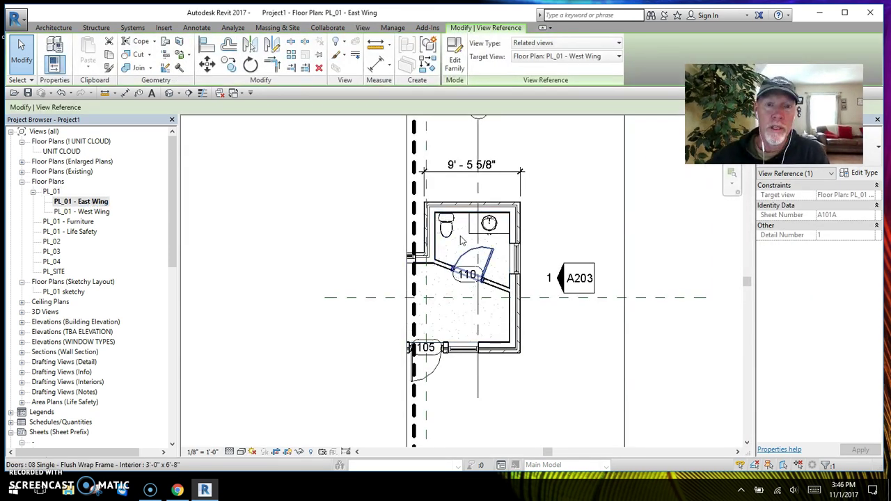
{"action": "middle_click_drag", "start_coordinate": [471, 415], "coordinate": [477, 332]}
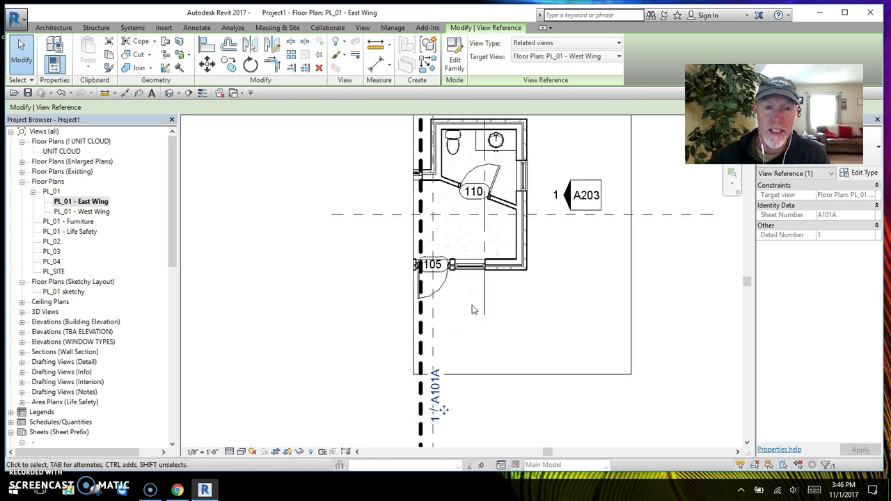
{"action": "key", "text": "Escape"}
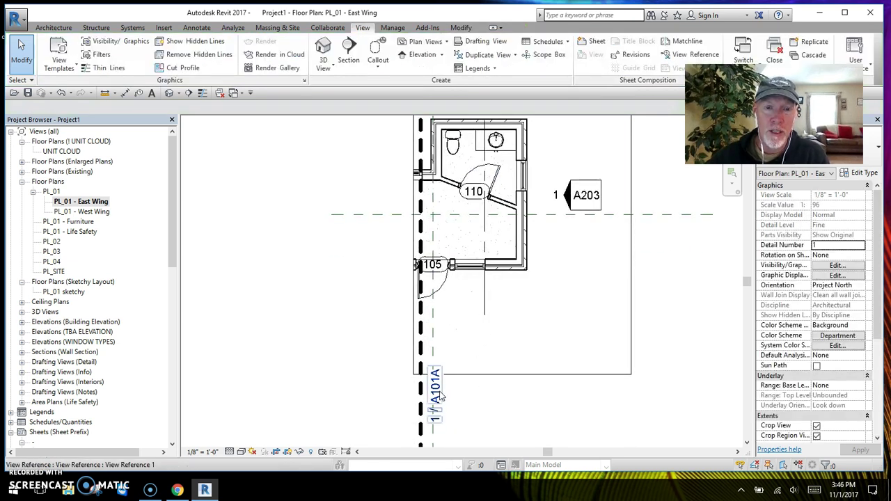
{"action": "double_click", "coordinate": [439, 394]}
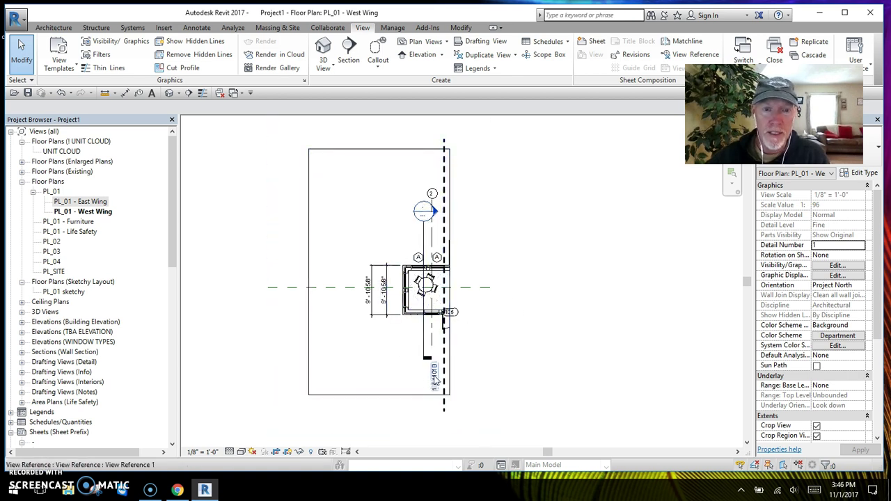
{"action": "double_click", "coordinate": [435, 379]}
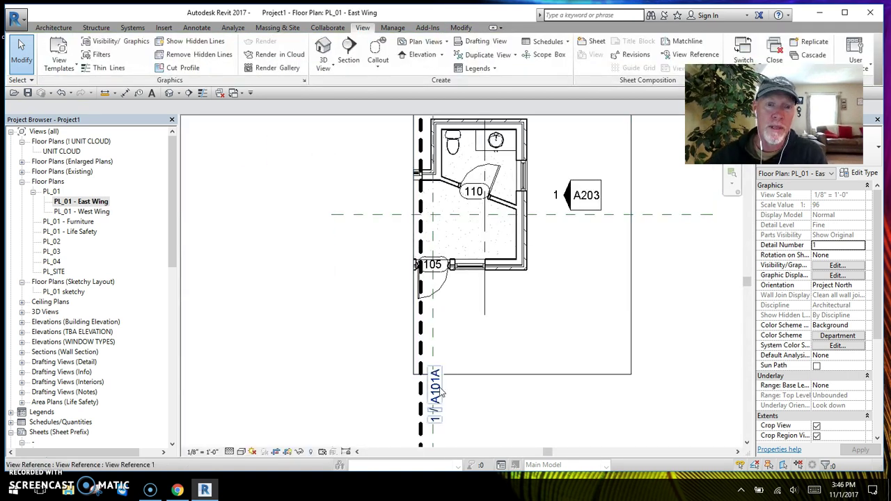
{"action": "double_click", "coordinate": [51, 192]}
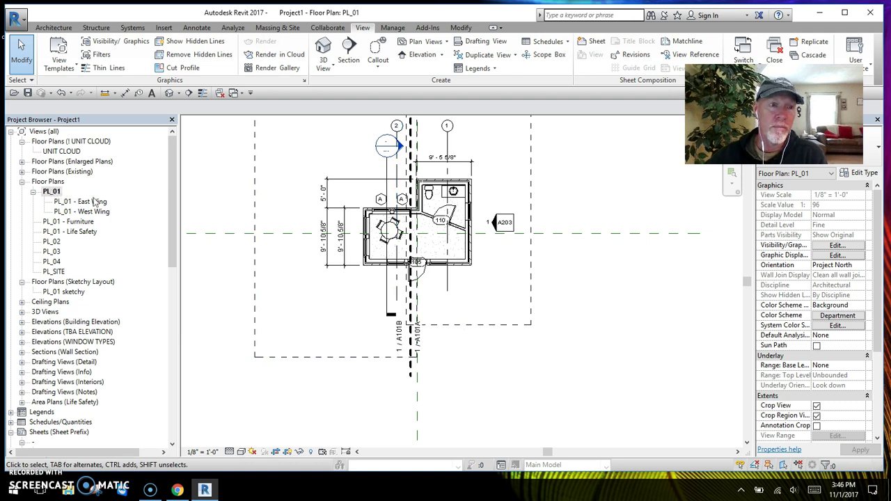
{"action": "middle_click_drag", "start_coordinate": [355, 307], "coordinate": [374, 346]}
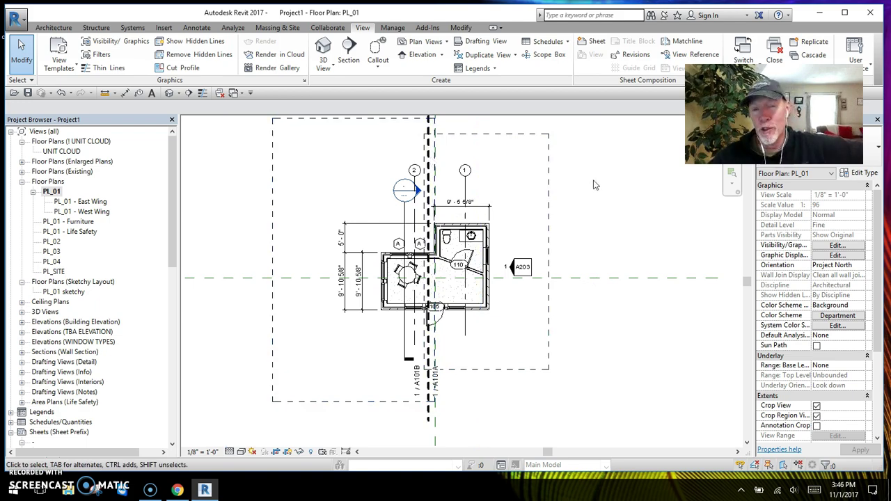
{"action": "middle_click_drag", "start_coordinate": [573, 192], "coordinate": [587, 207]}
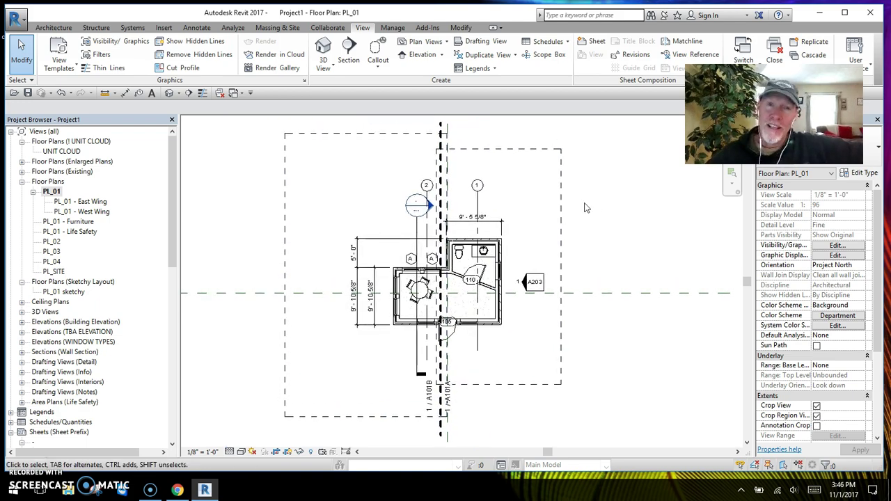